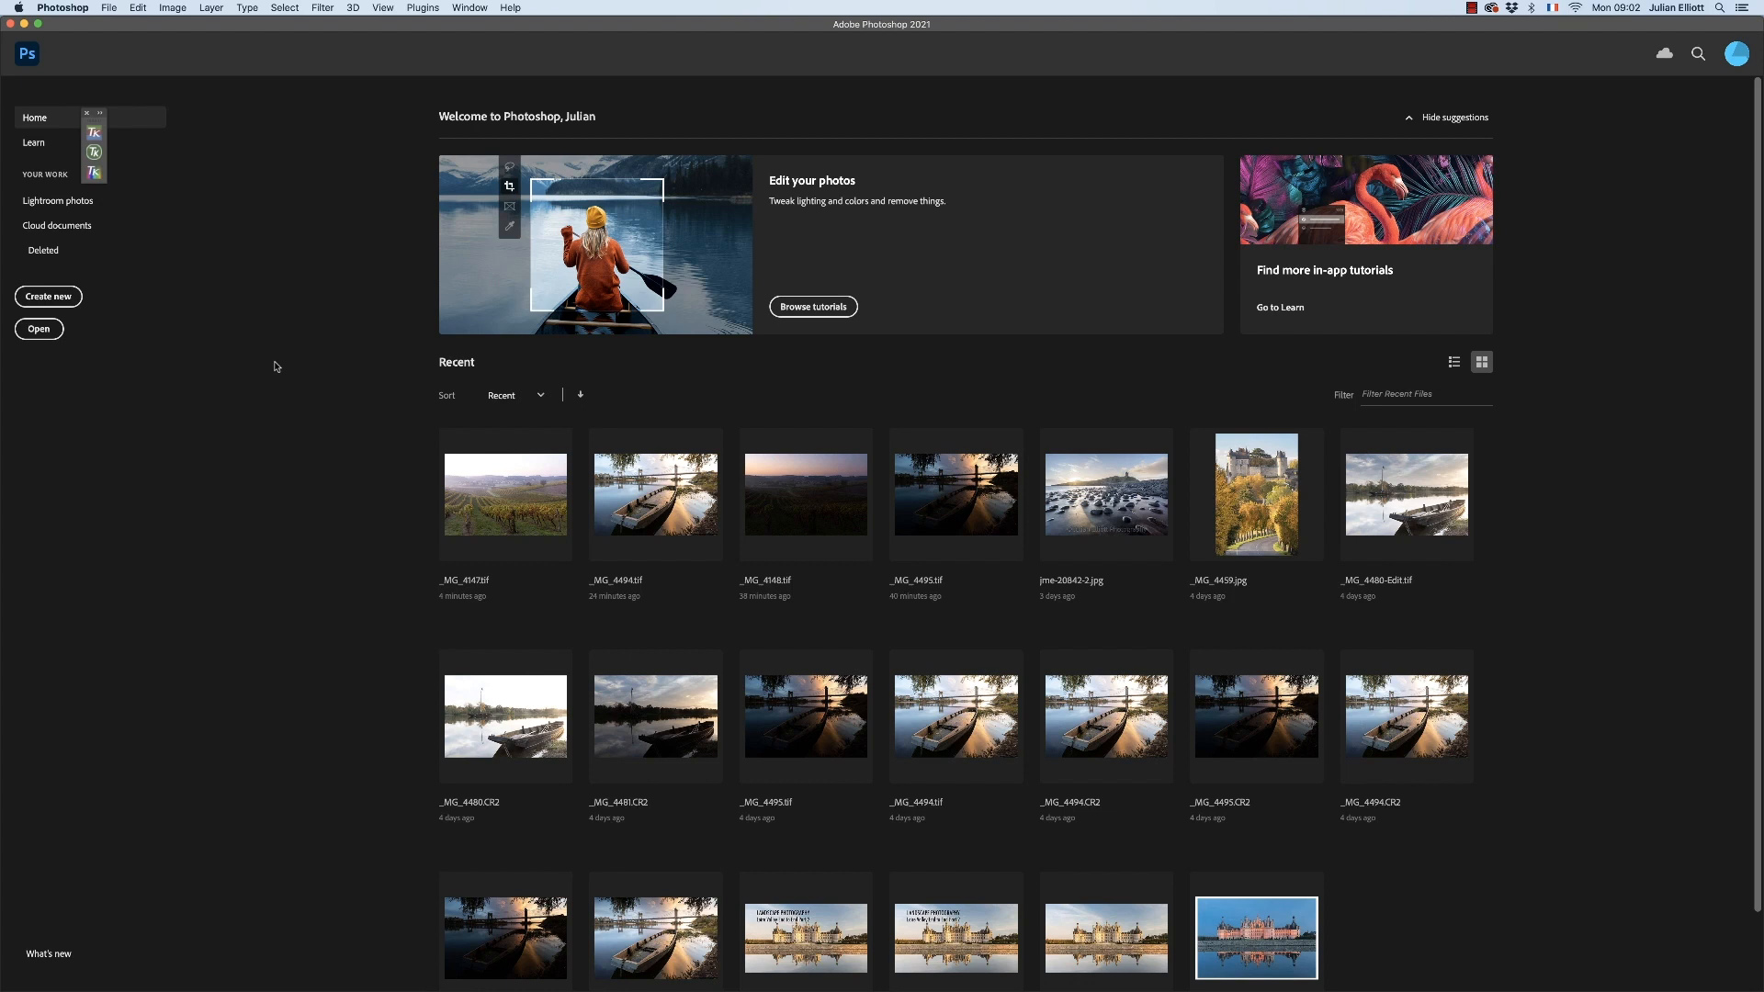
Open the recent vineyard photo _MG_4147.tif and start Sky Replacement on it
click(529, 488)
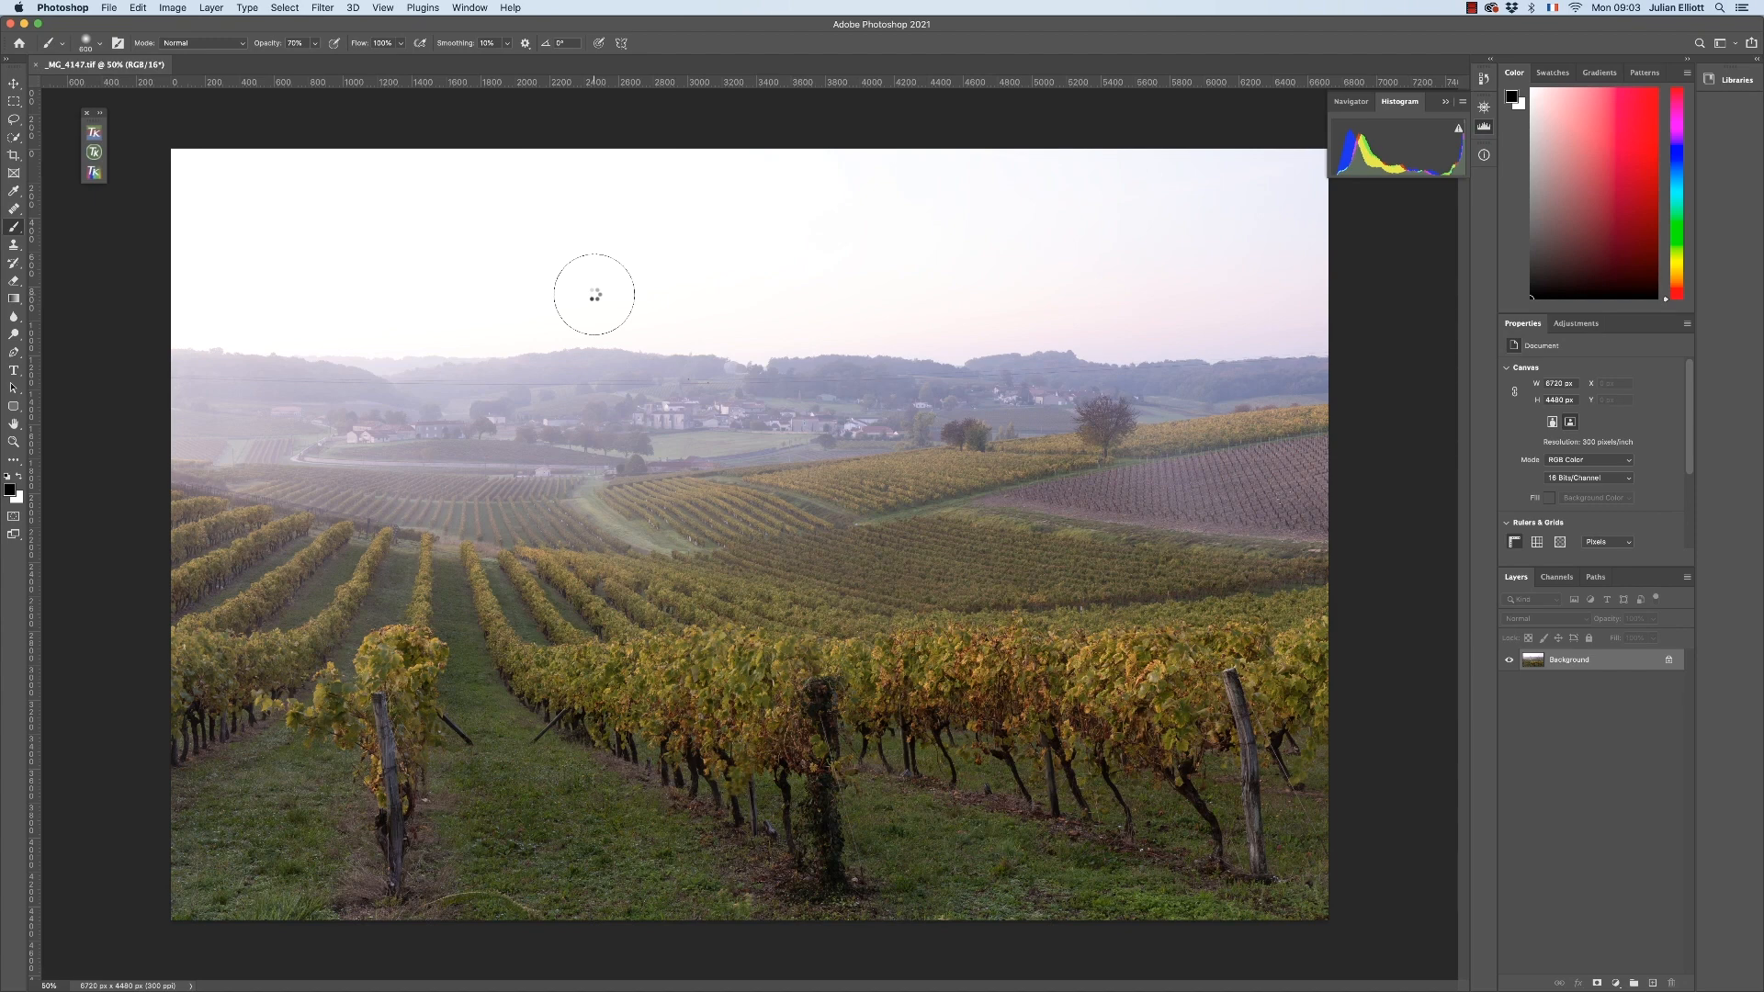
click(139, 8)
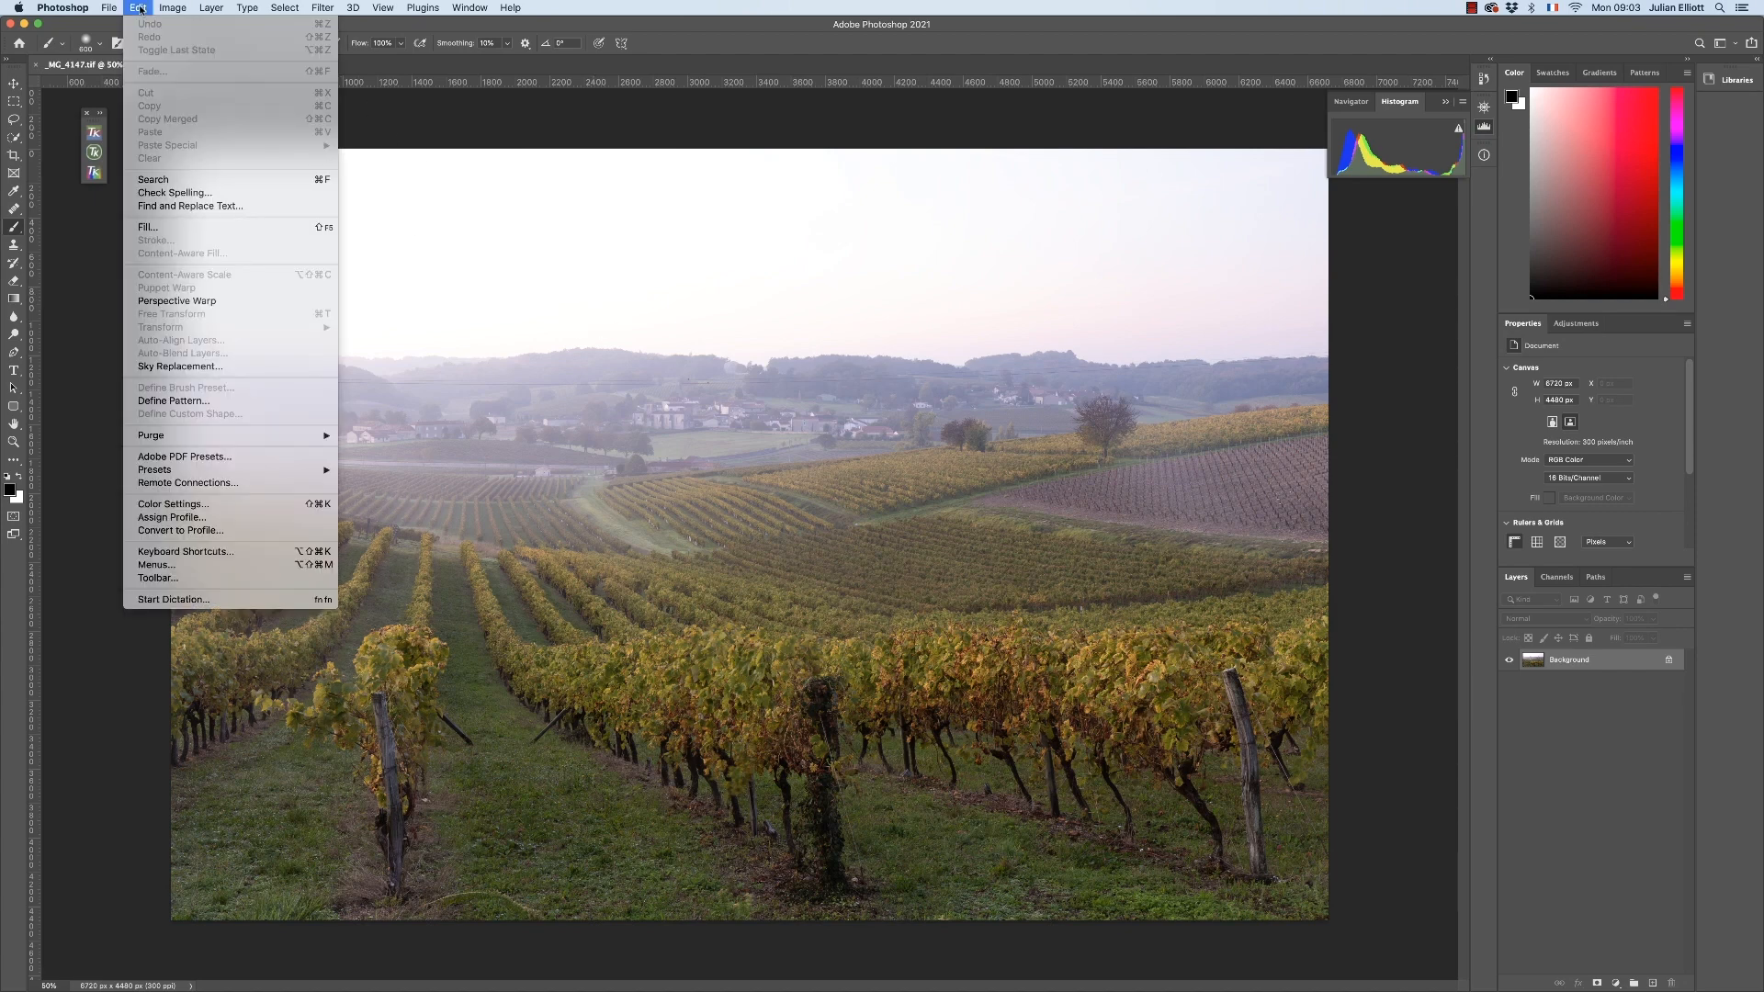
click(159, 367)
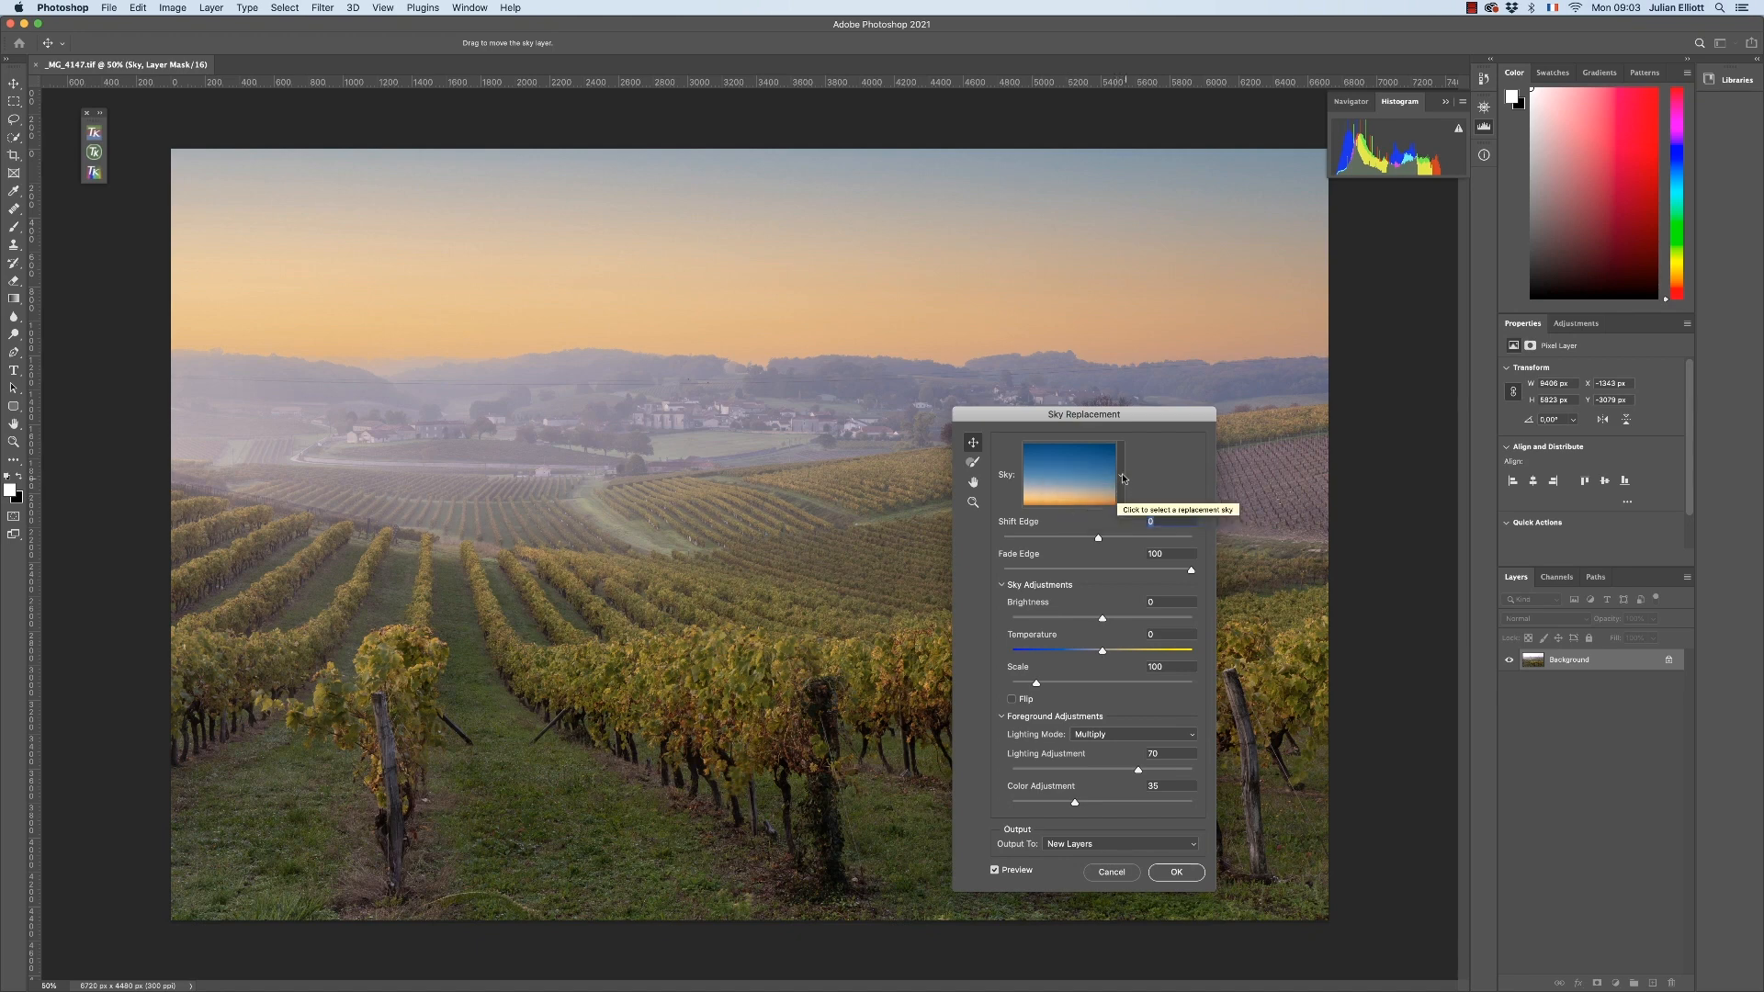
Add _MG_4148.tif as a new sky under the name _MG_4148 and use it as the replacement sky
click(1120, 475)
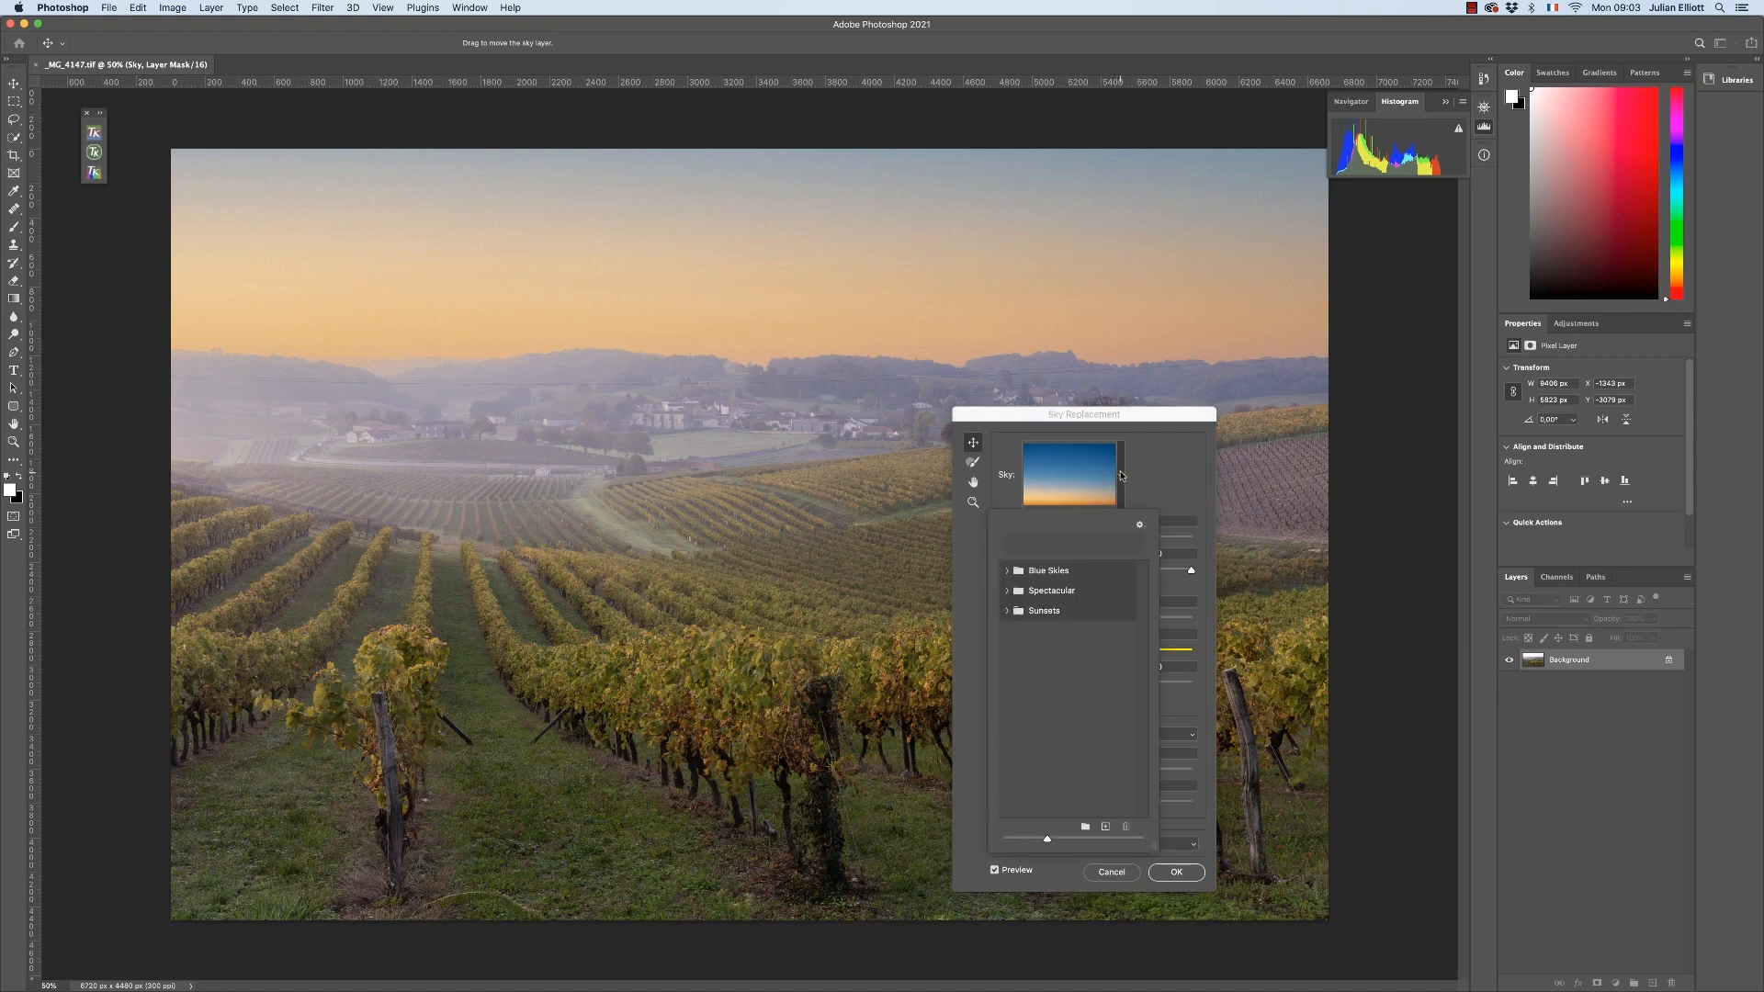
click(1140, 526)
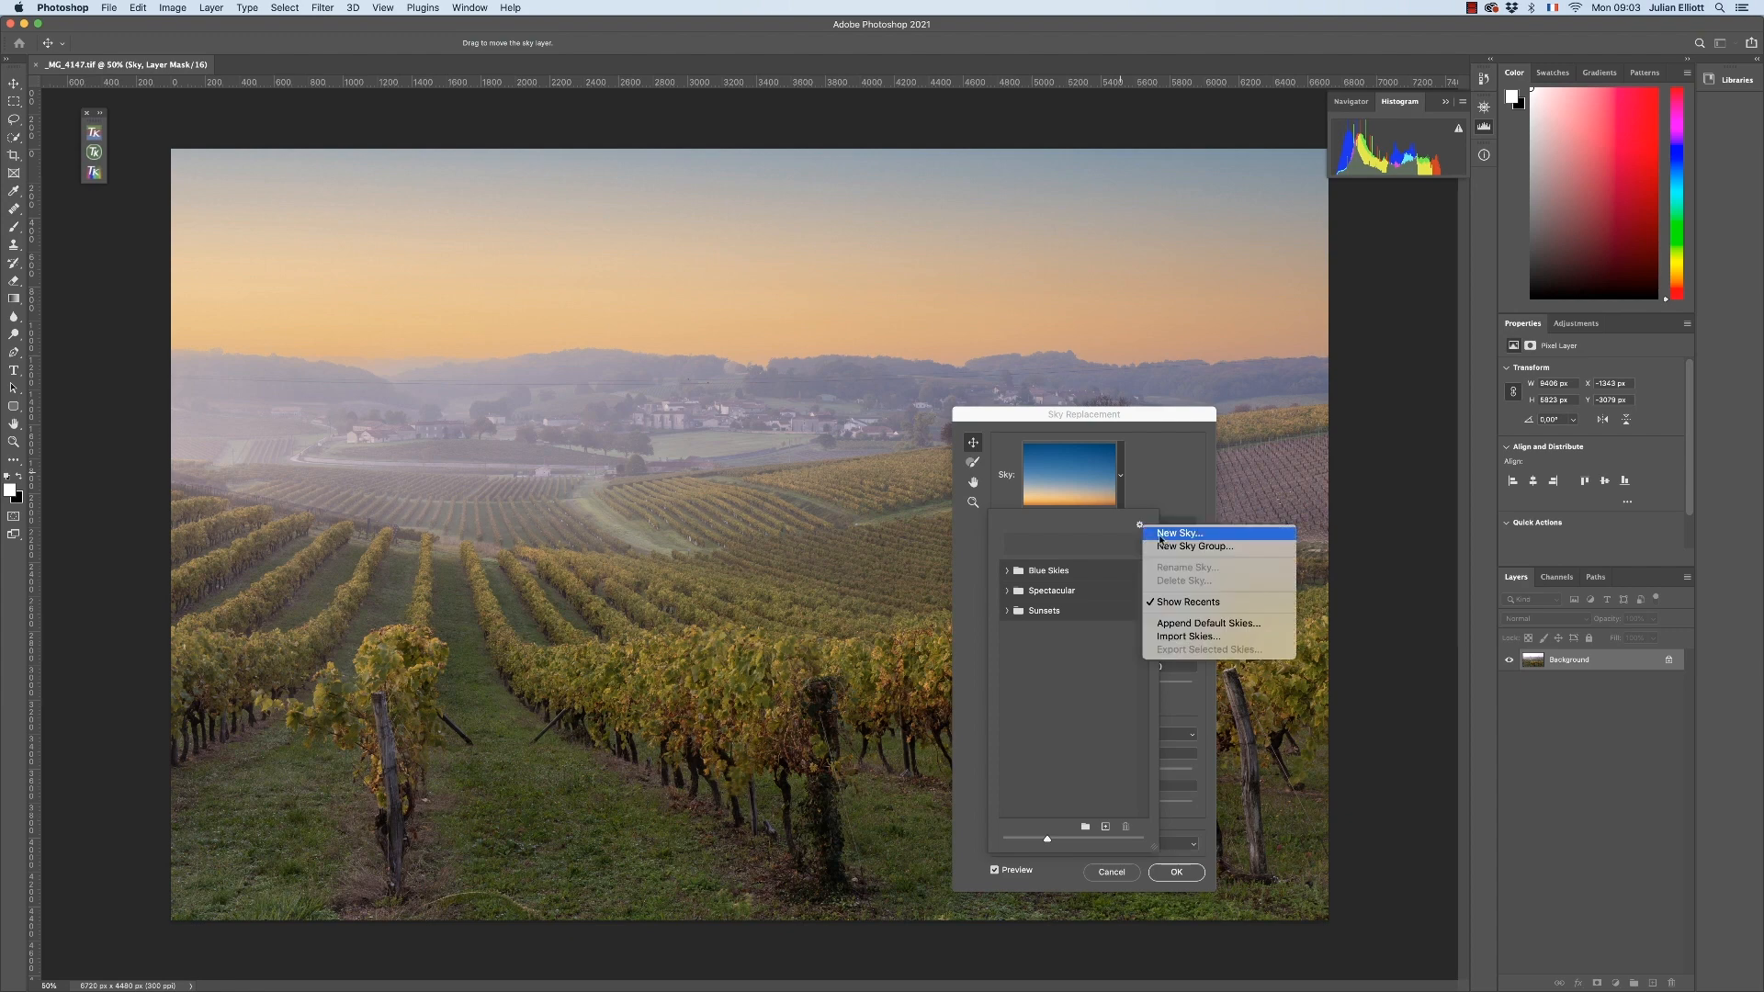
click(1160, 536)
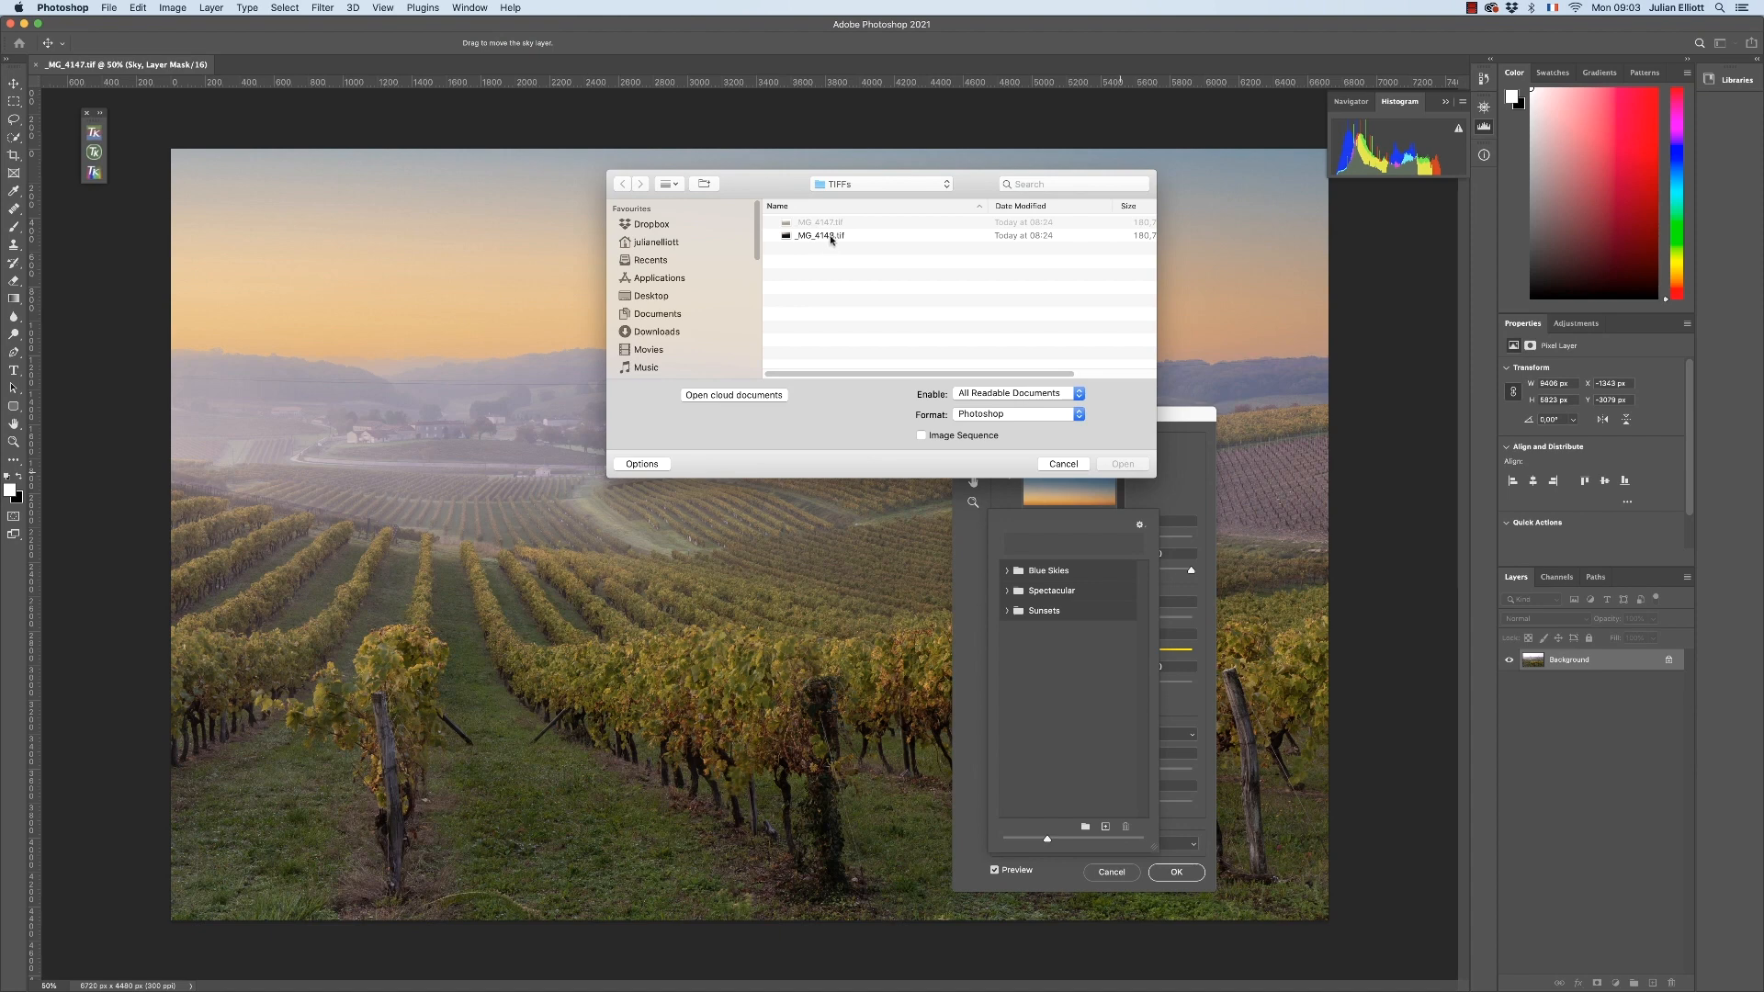
click(832, 236)
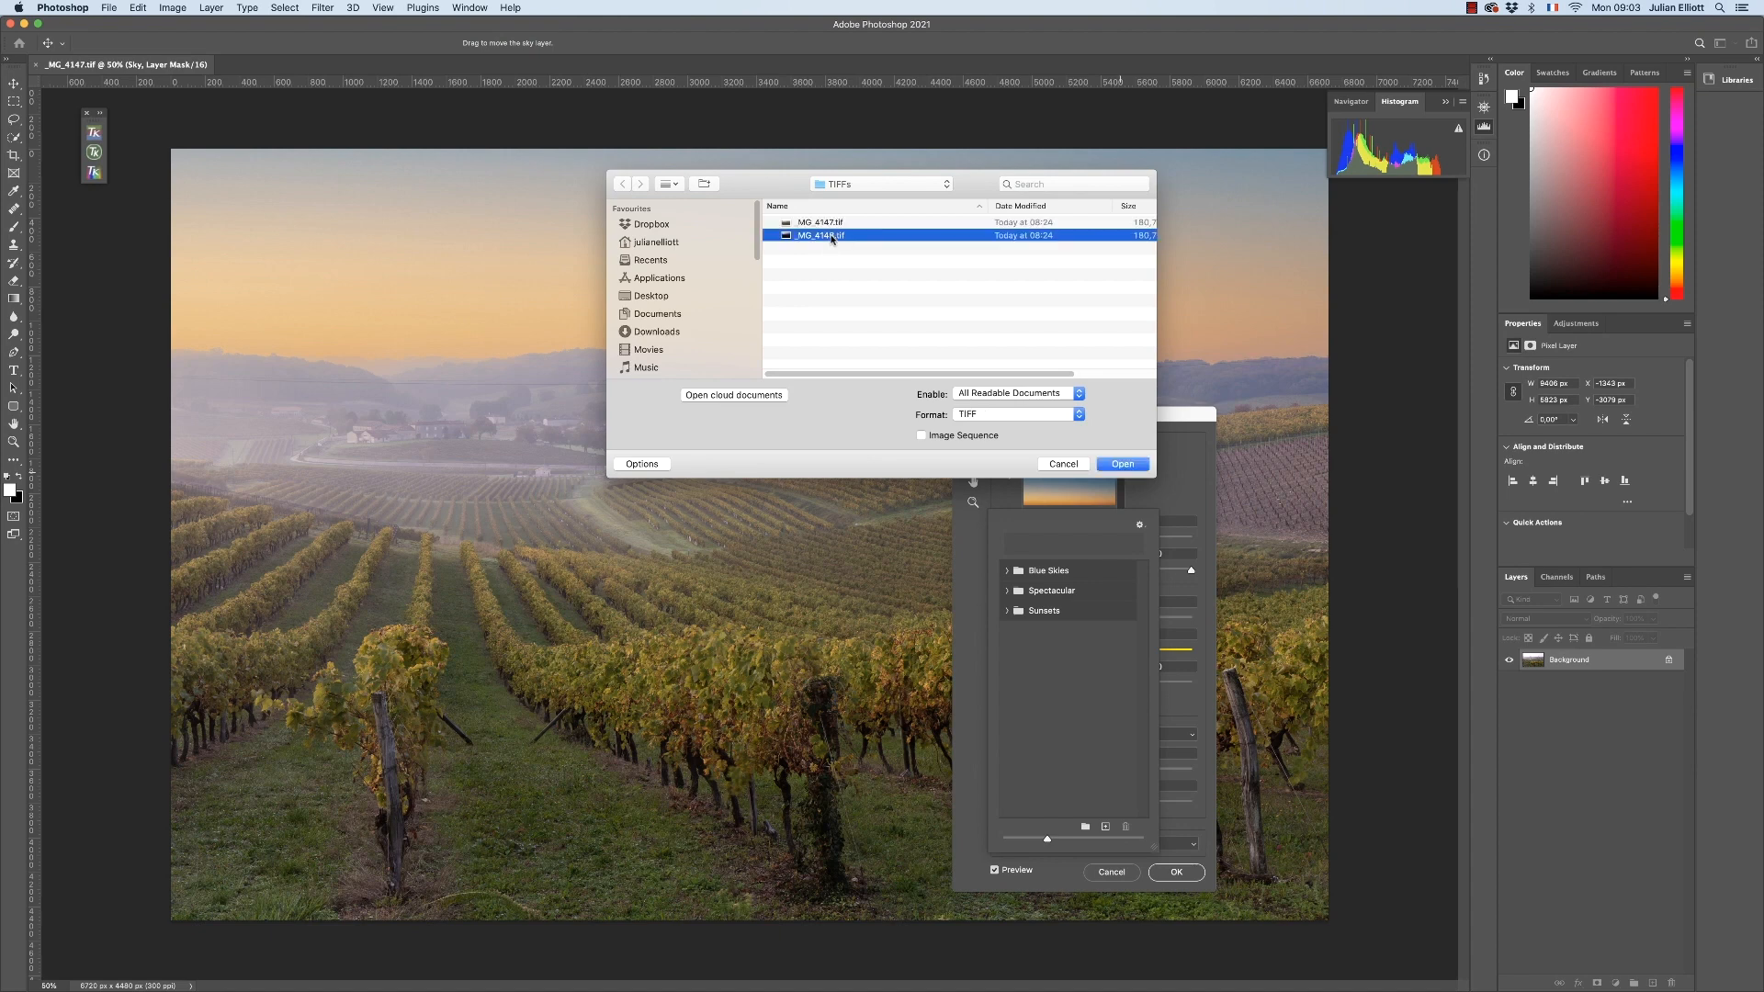
click(1133, 466)
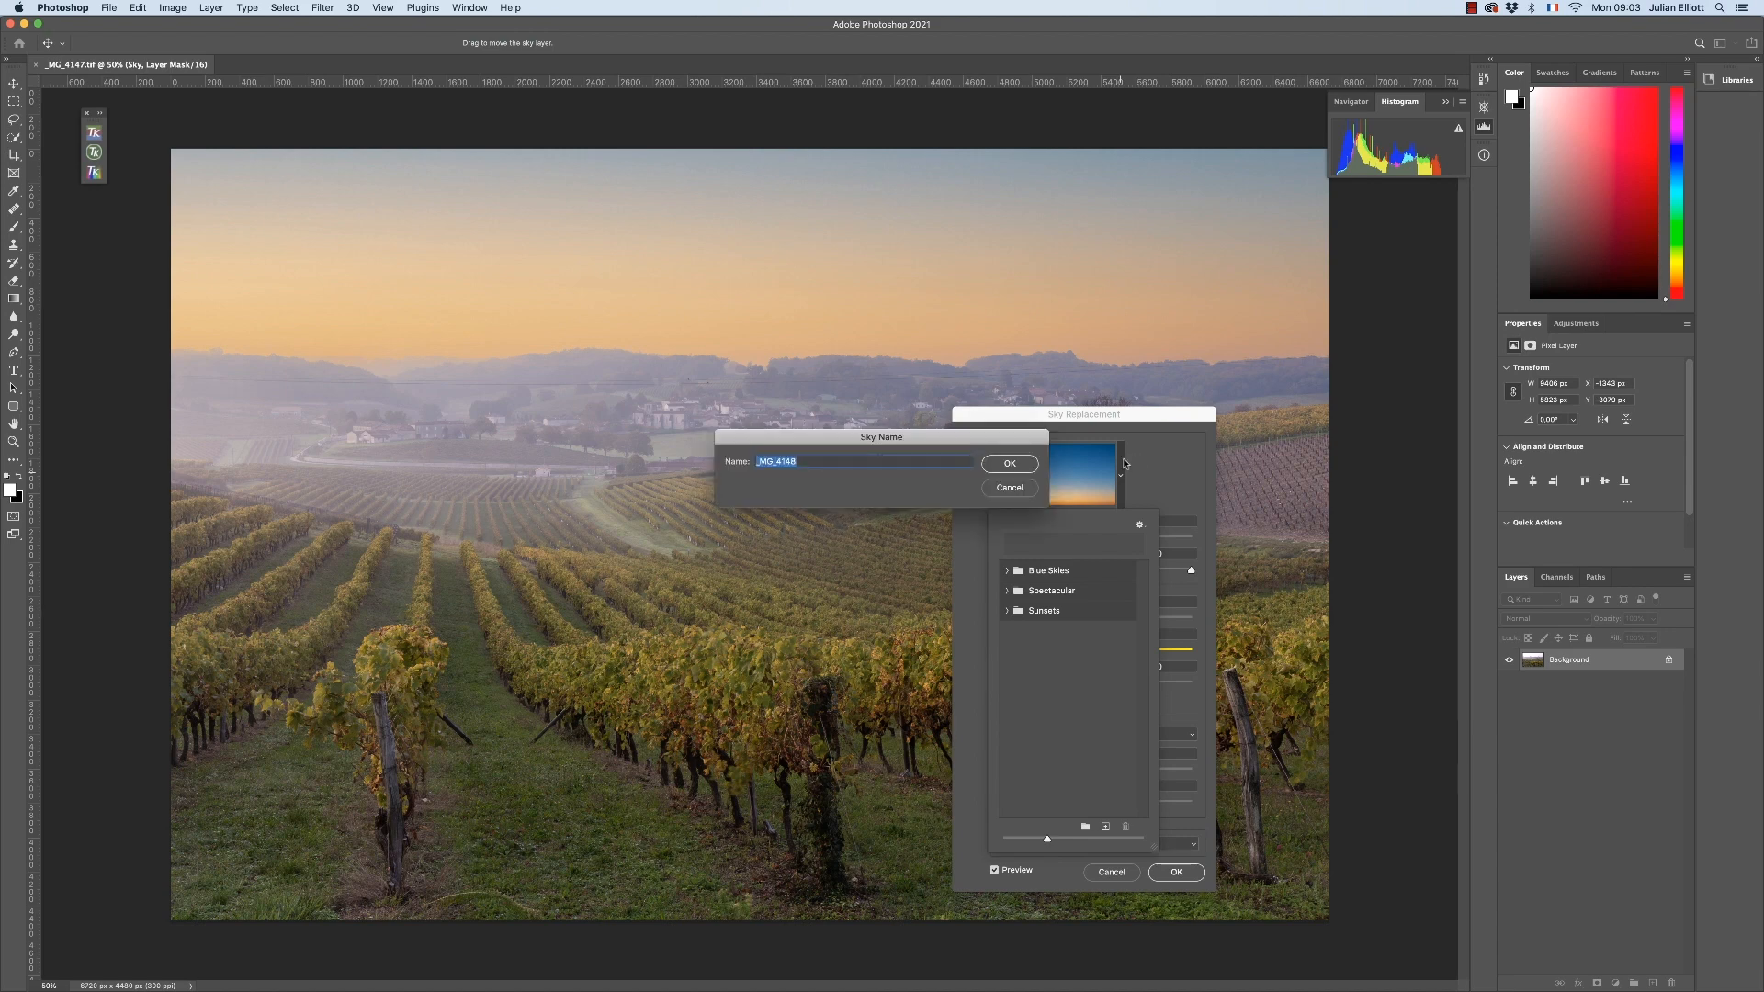
click(994, 463)
click(993, 463)
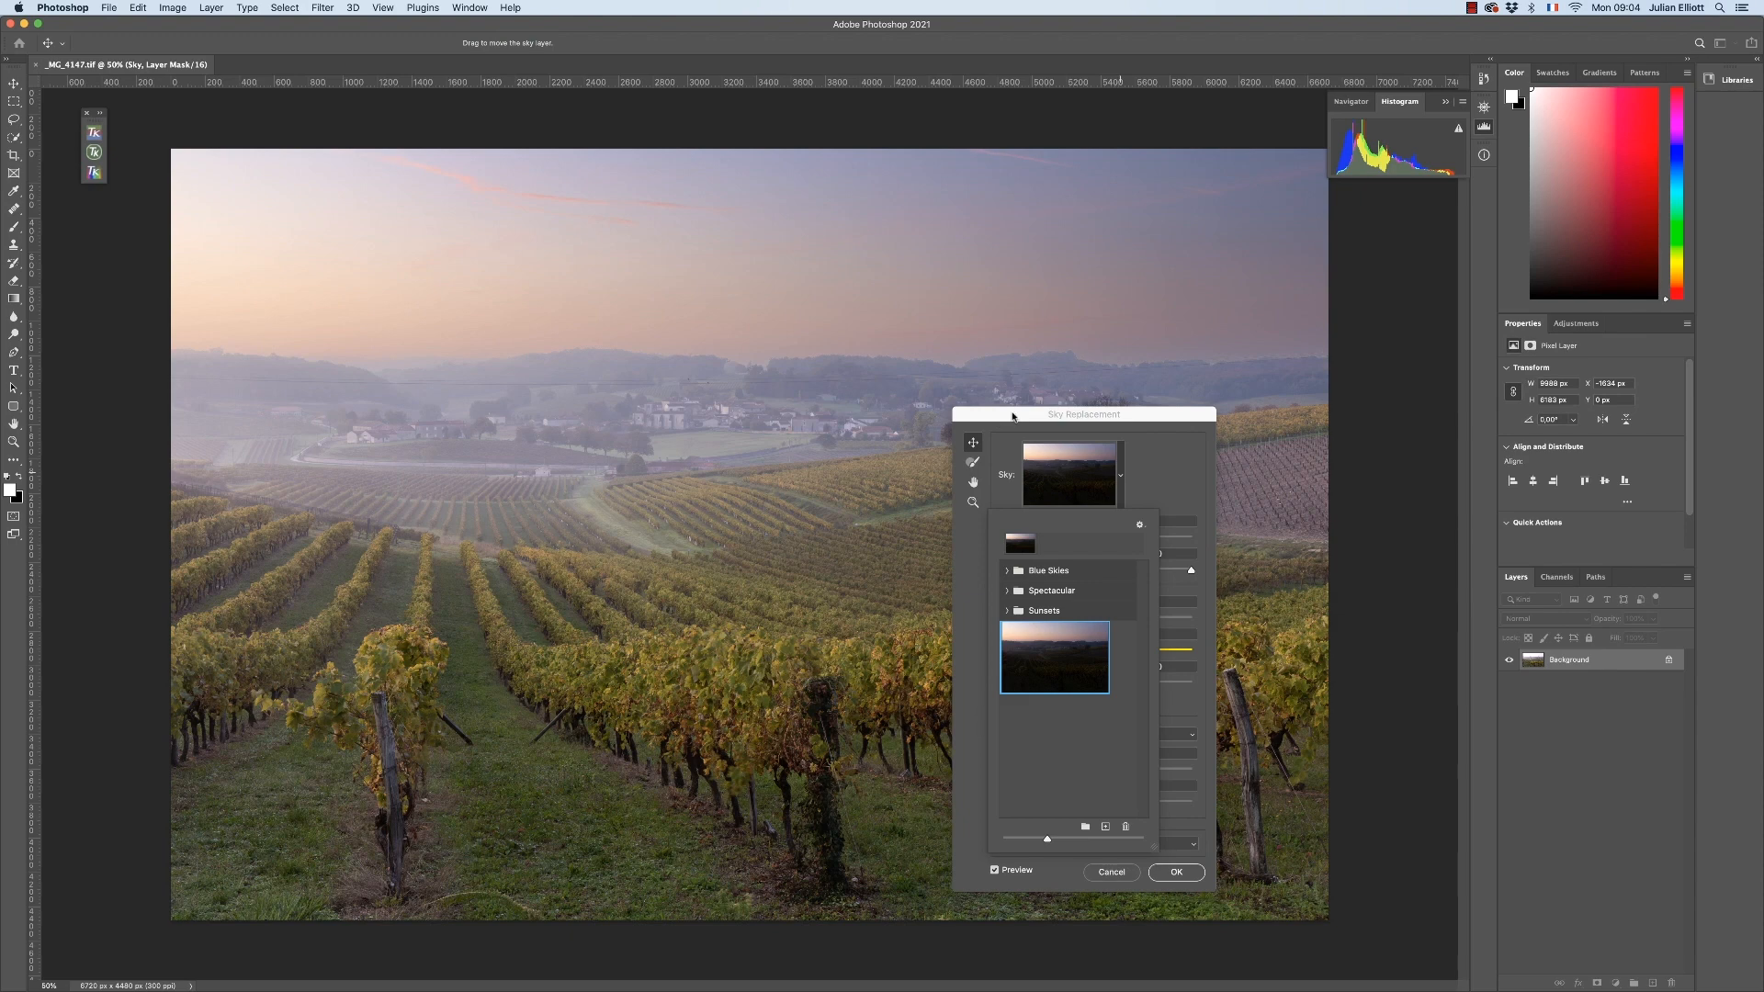
click(1011, 414)
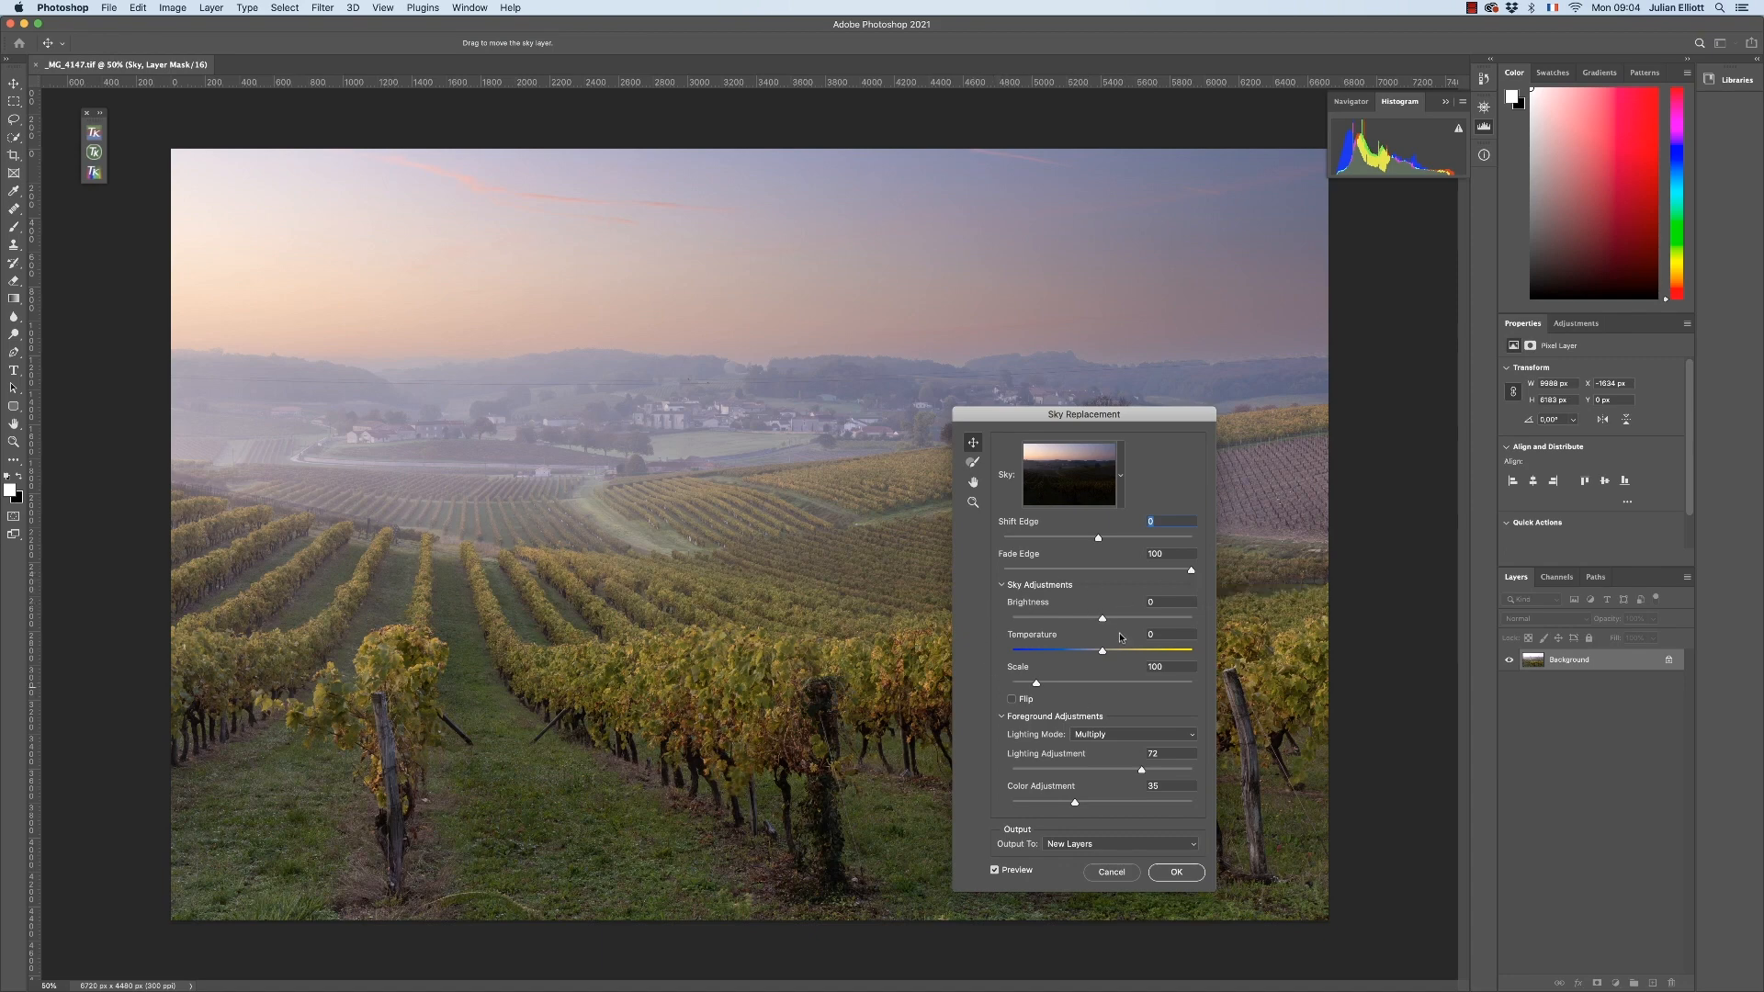
Try cooling the sky's temperature to about -44 and return it to 0
drag(1102, 652, 1063, 656)
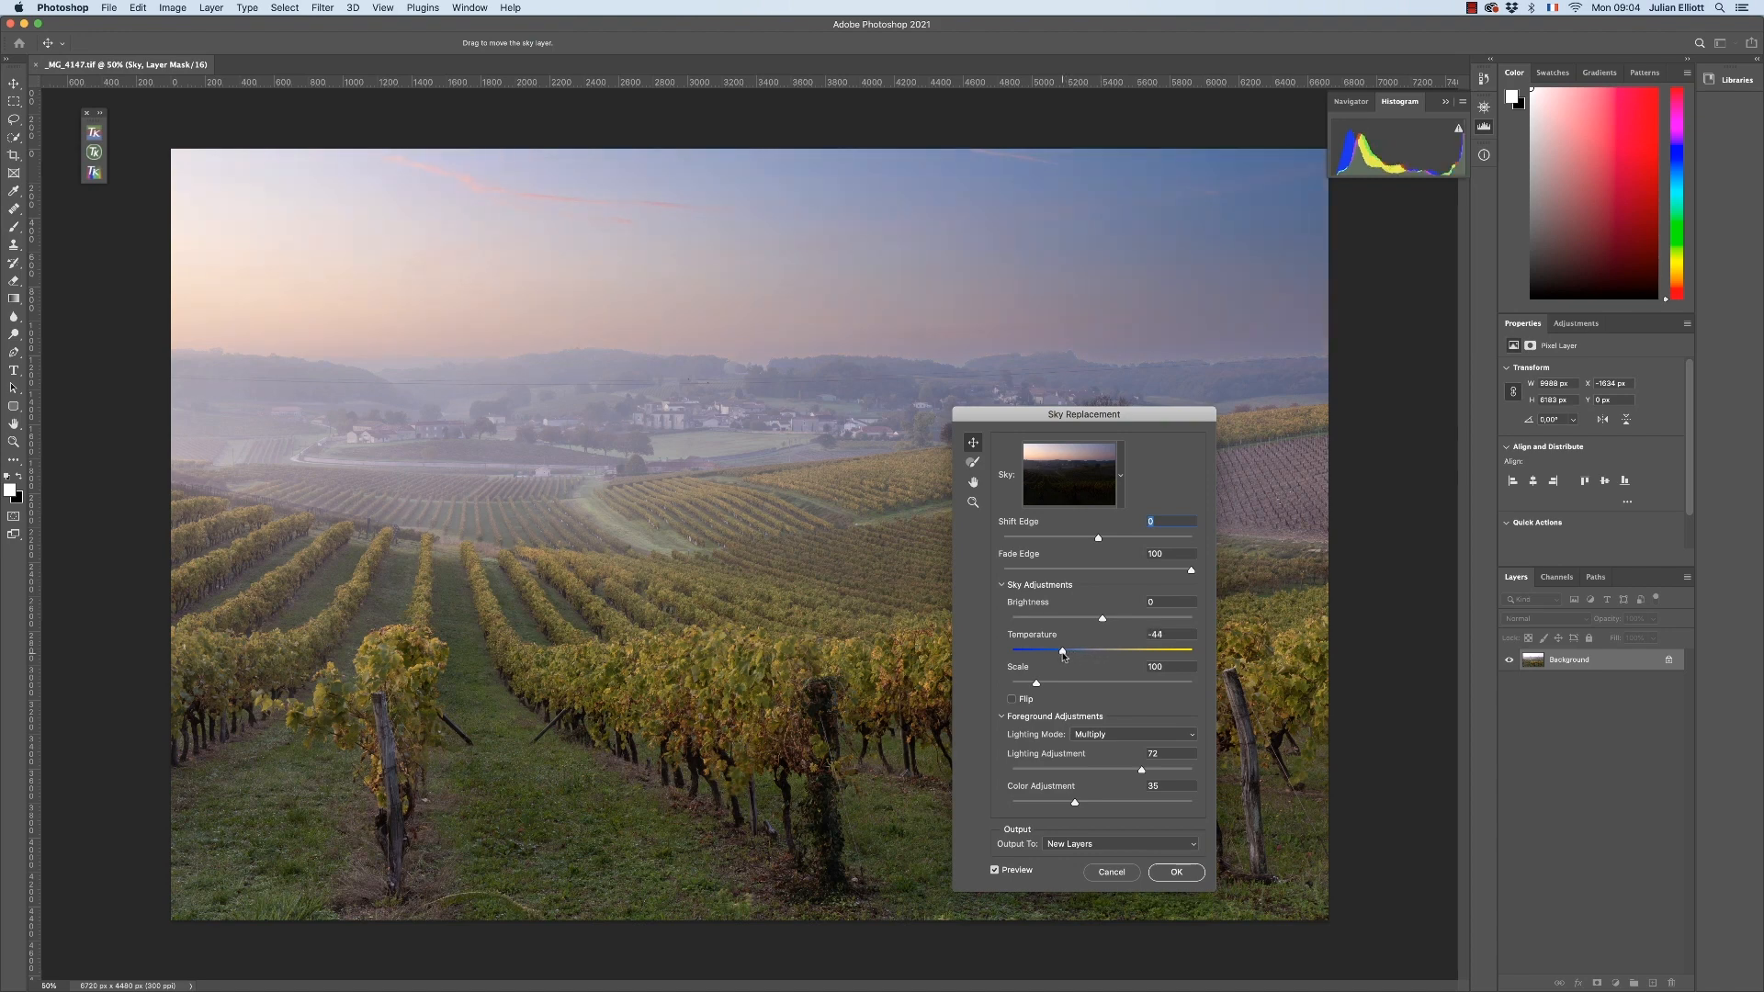
drag(1063, 656, 1103, 660)
Shift the sky edge slightly into the negative along the horizon and apply the replacement as new layers
click(973, 501)
click(1013, 366)
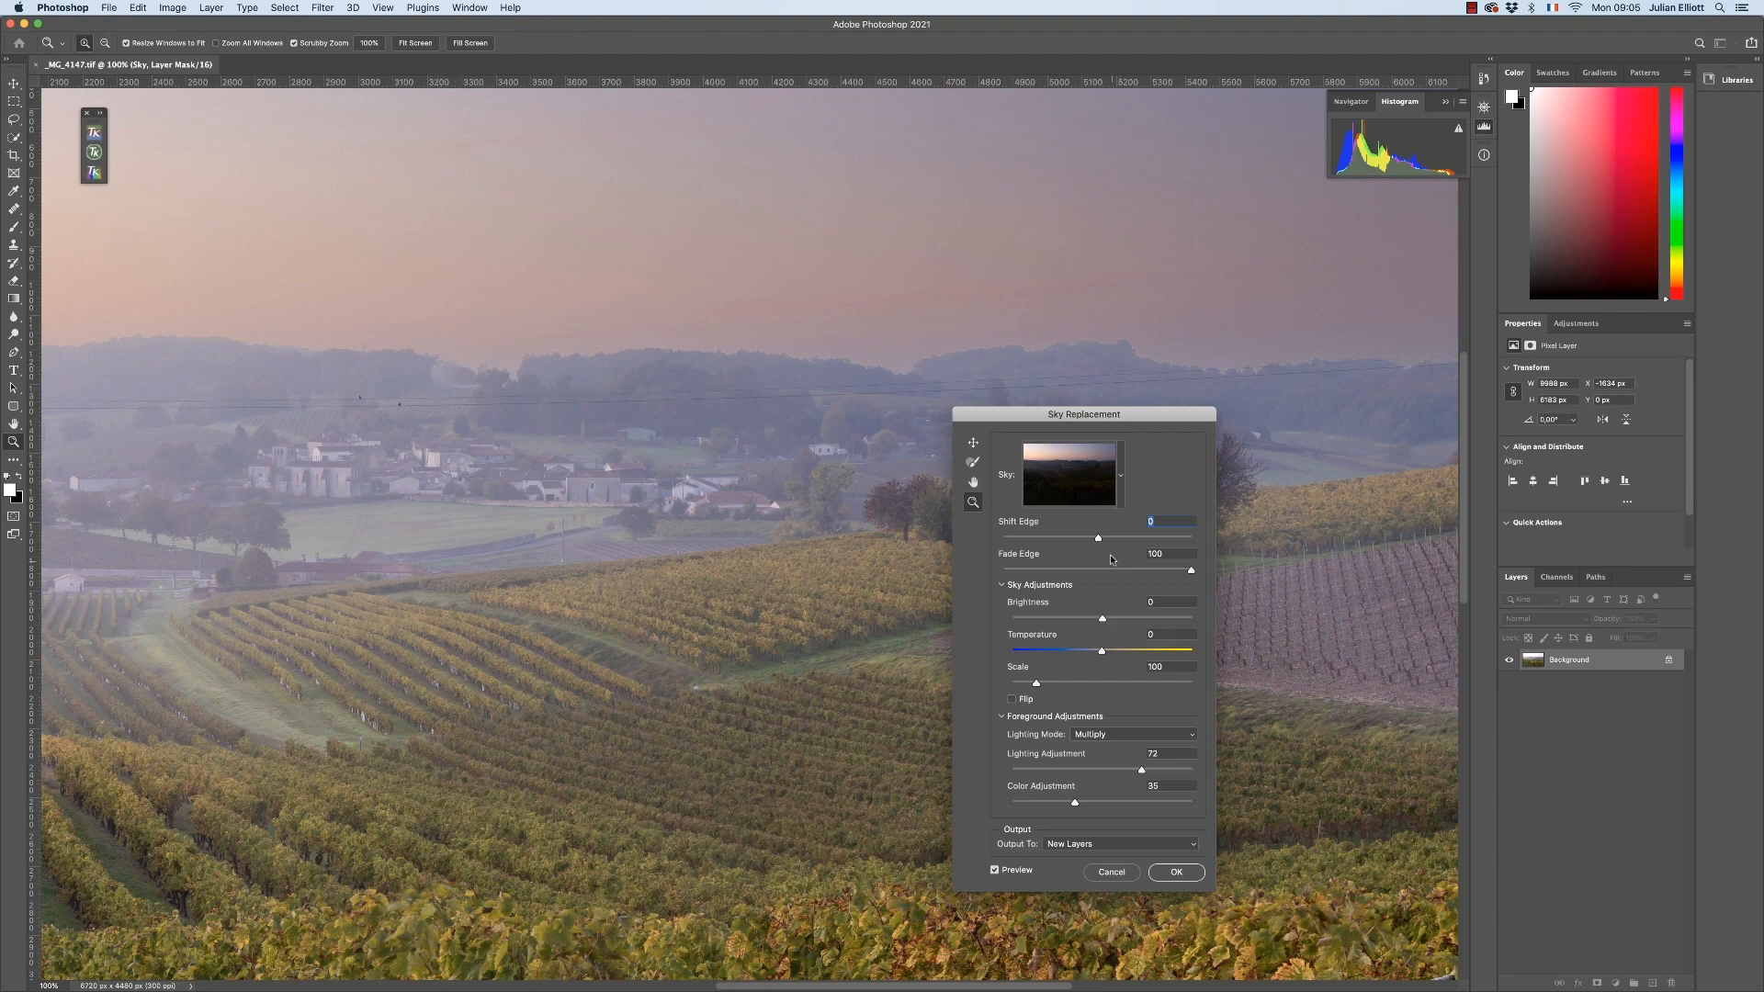
drag(1096, 537, 1090, 540)
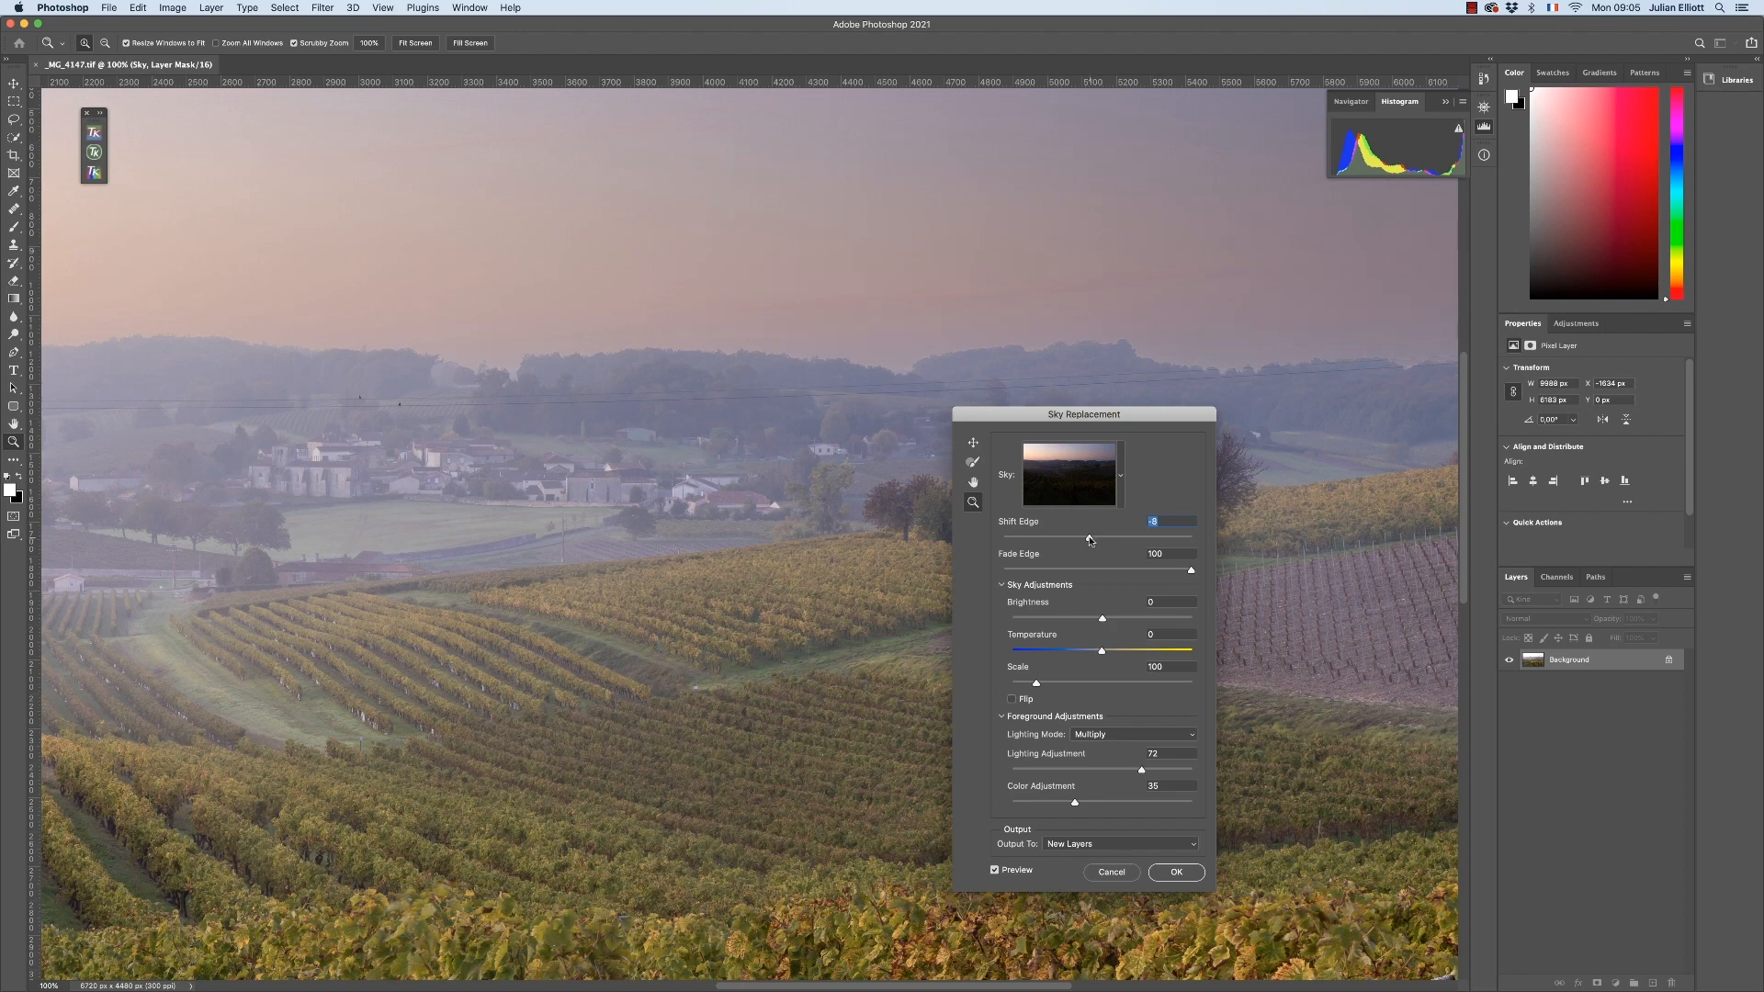
drag(1089, 541, 1085, 541)
click(1177, 872)
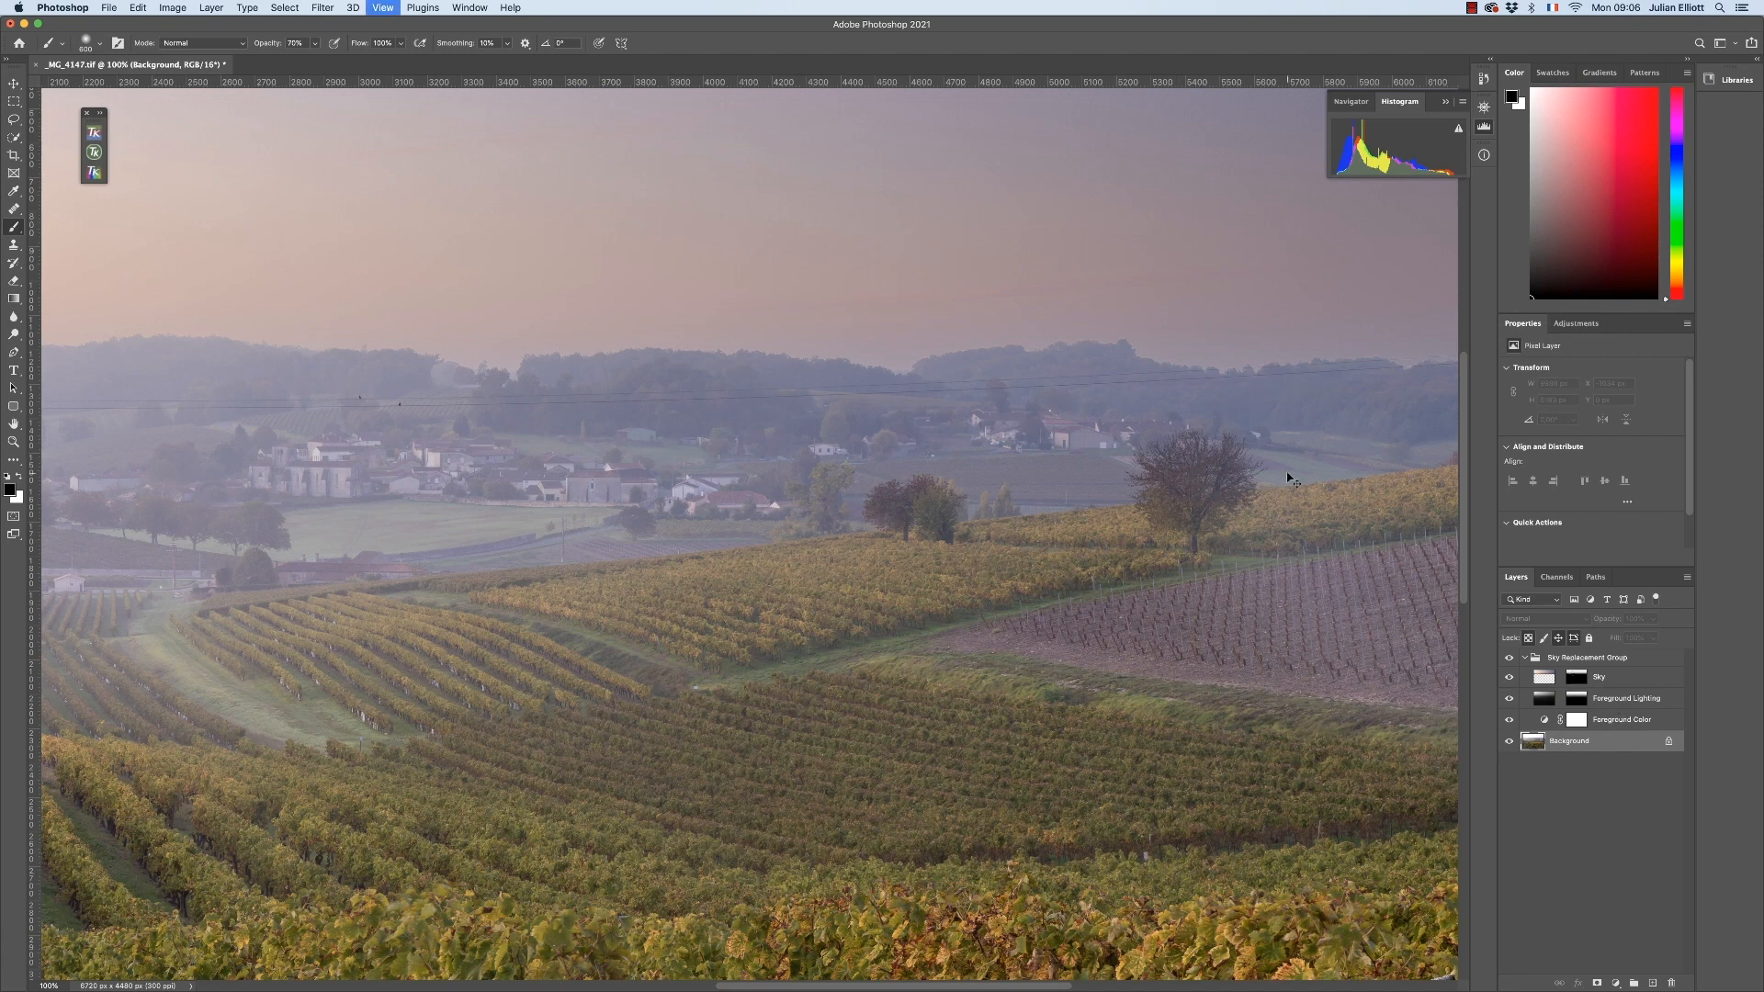
Examine the Sky layer and its mask in isolation by hiding the foreground layers and Background, and make all layers visible again
scroll(1287, 473, down, 3)
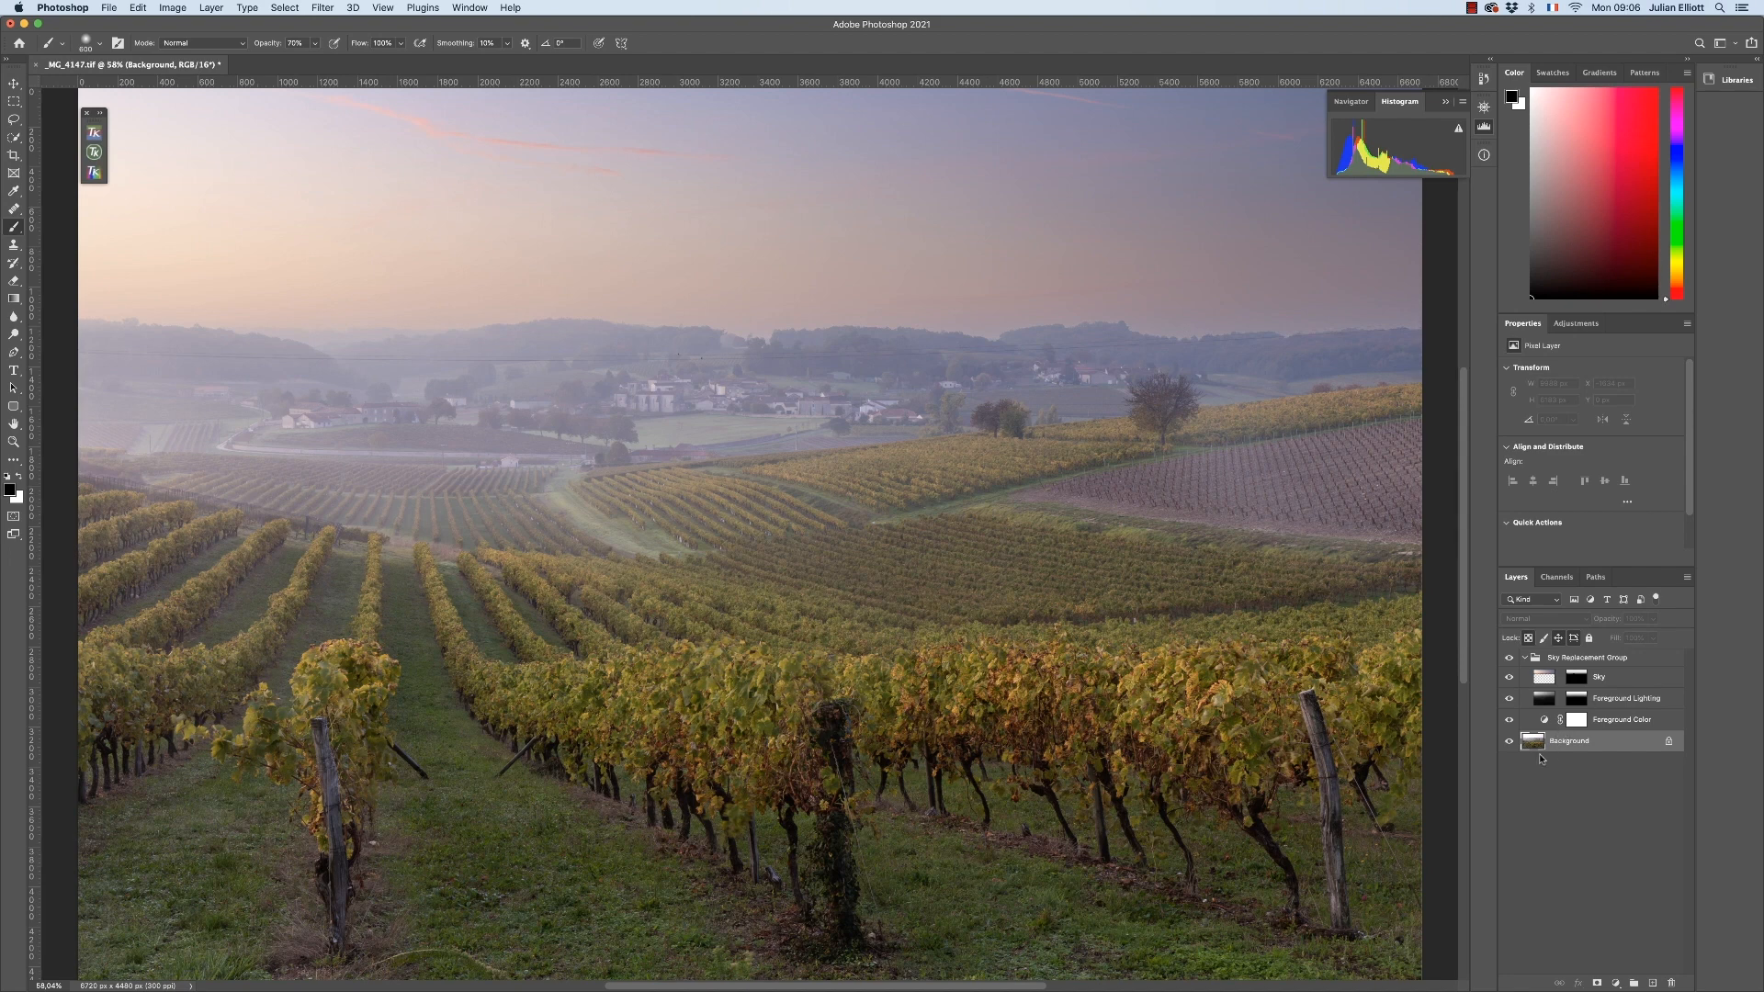
click(1509, 699)
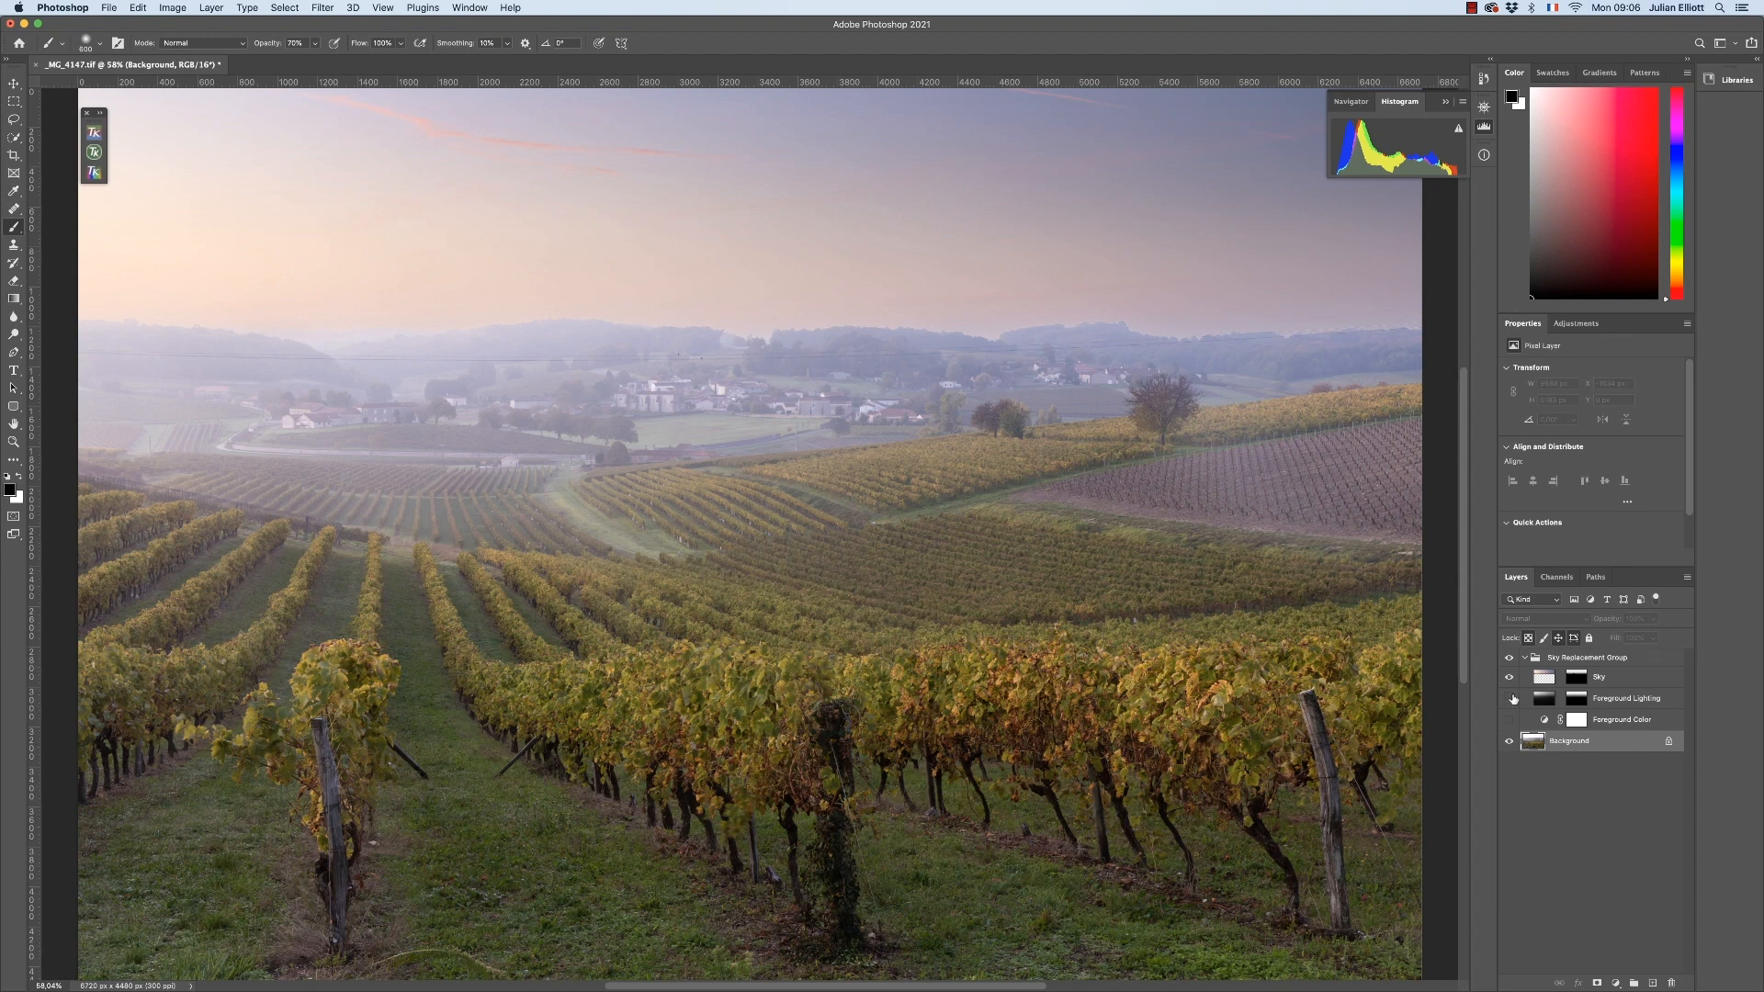
click(1631, 679)
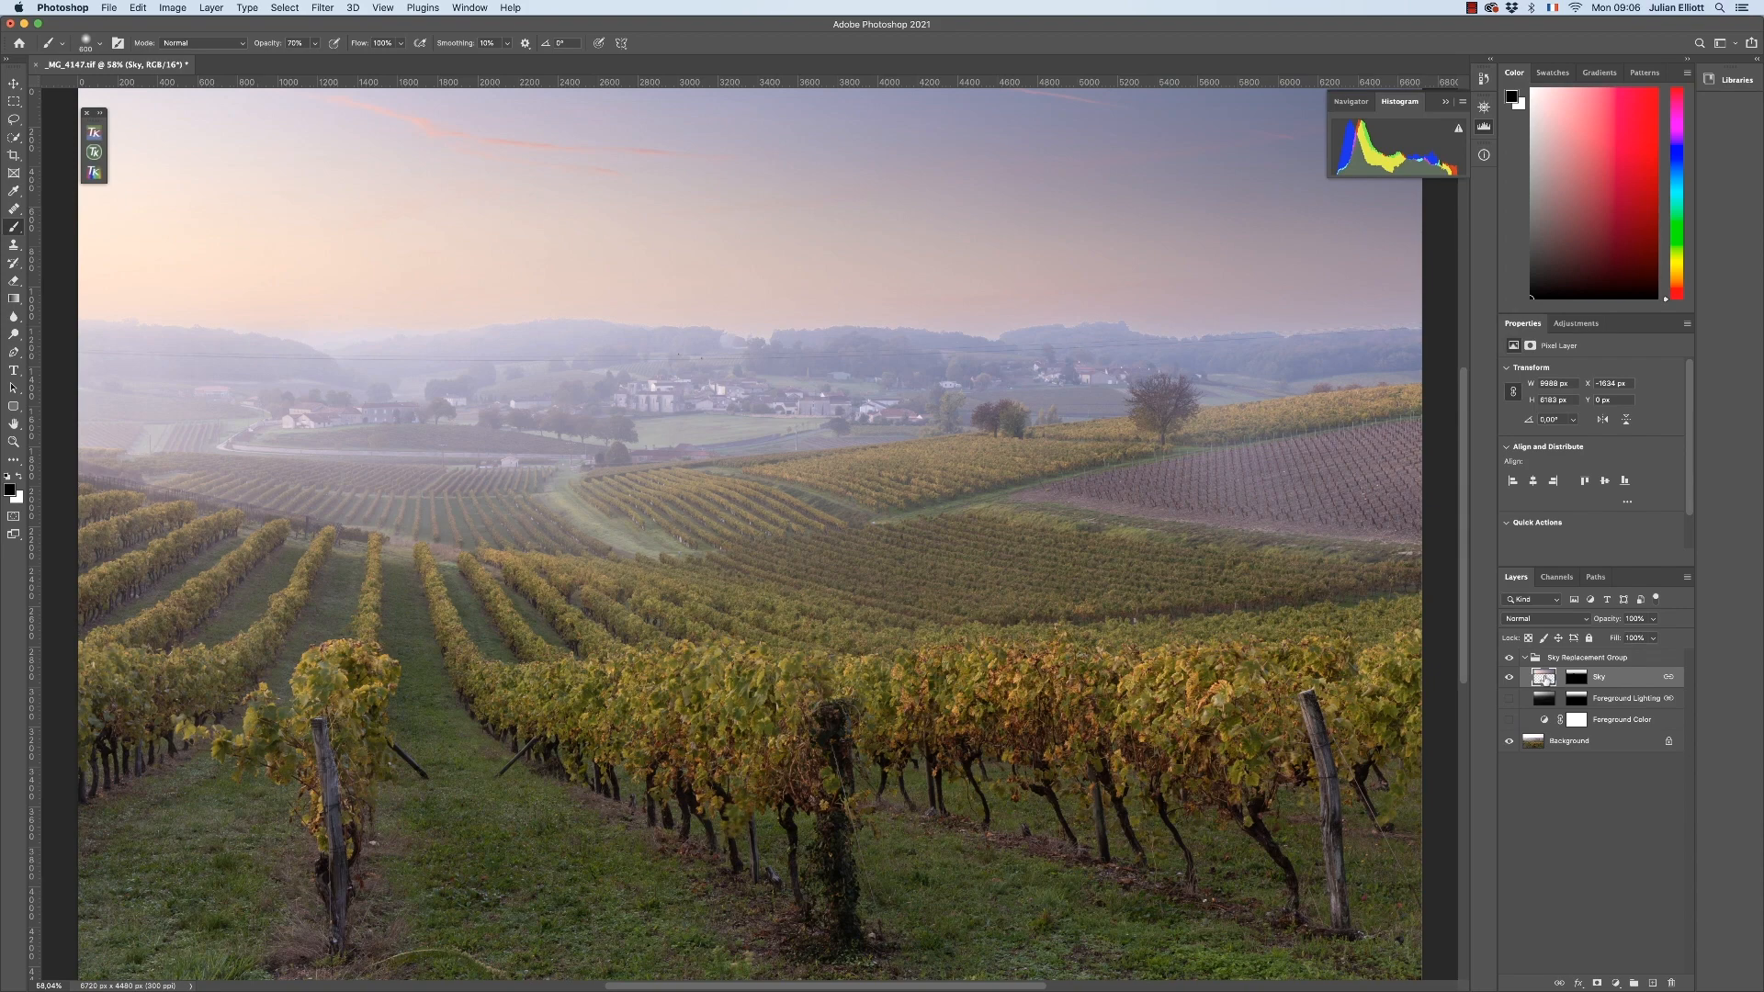
click(1509, 658)
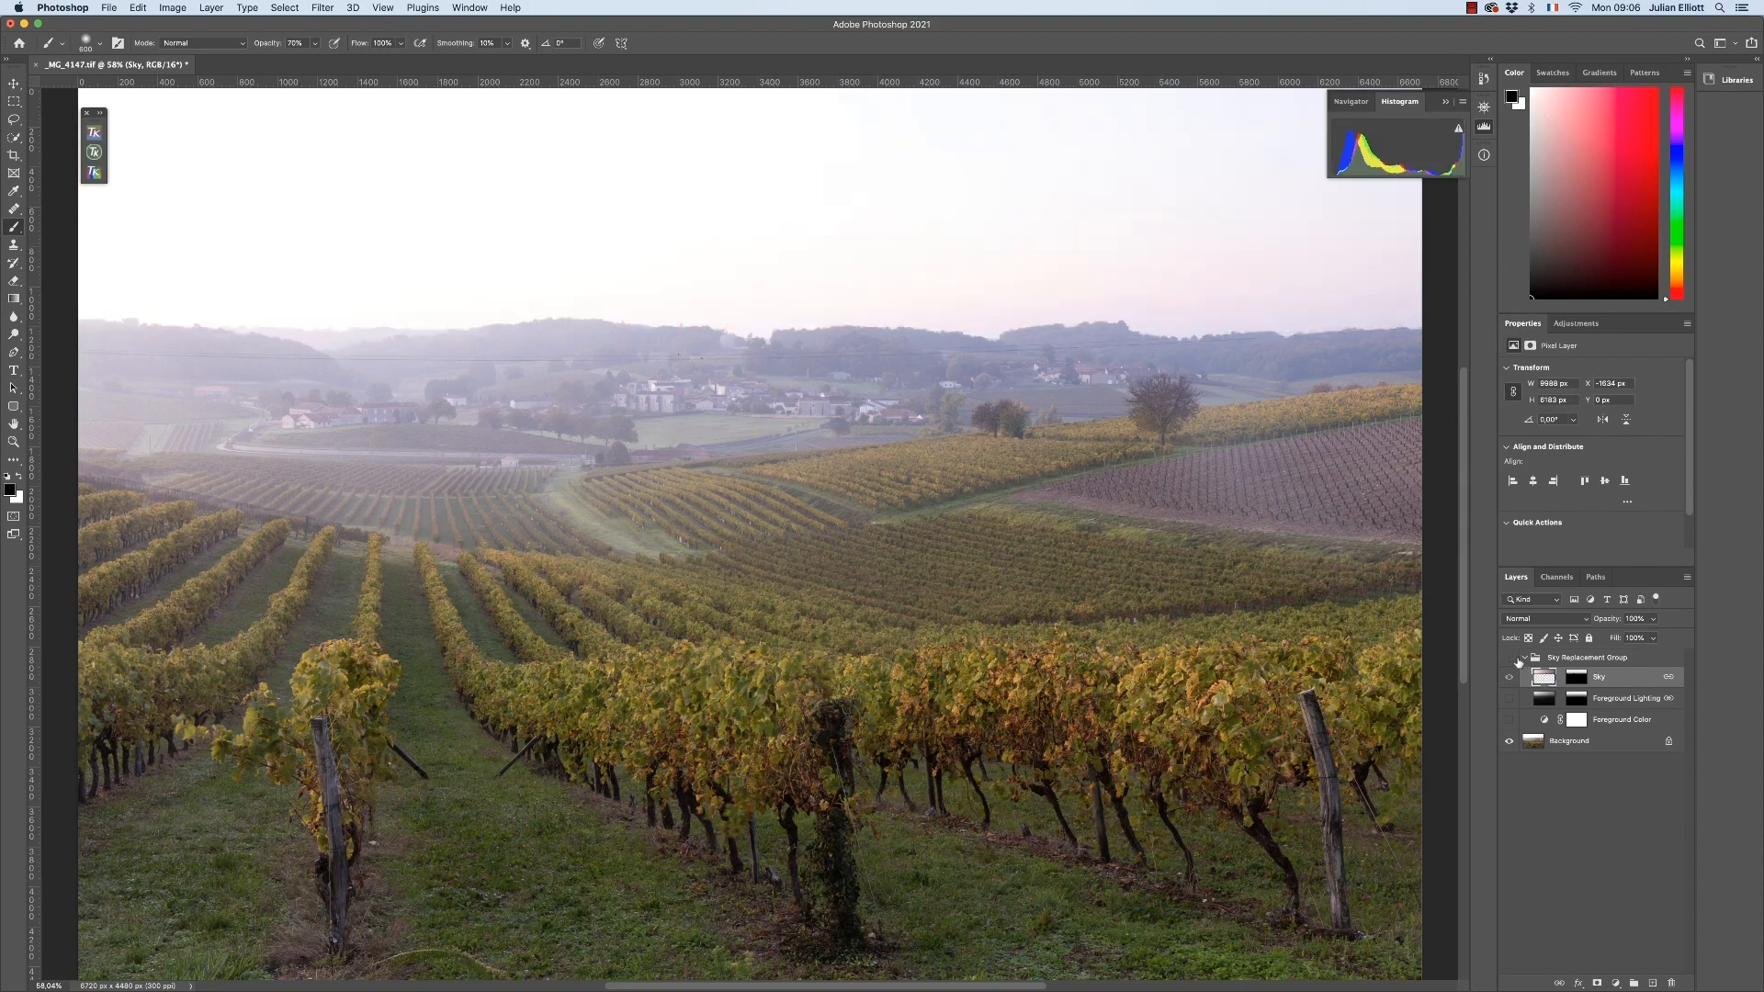
click(1509, 740)
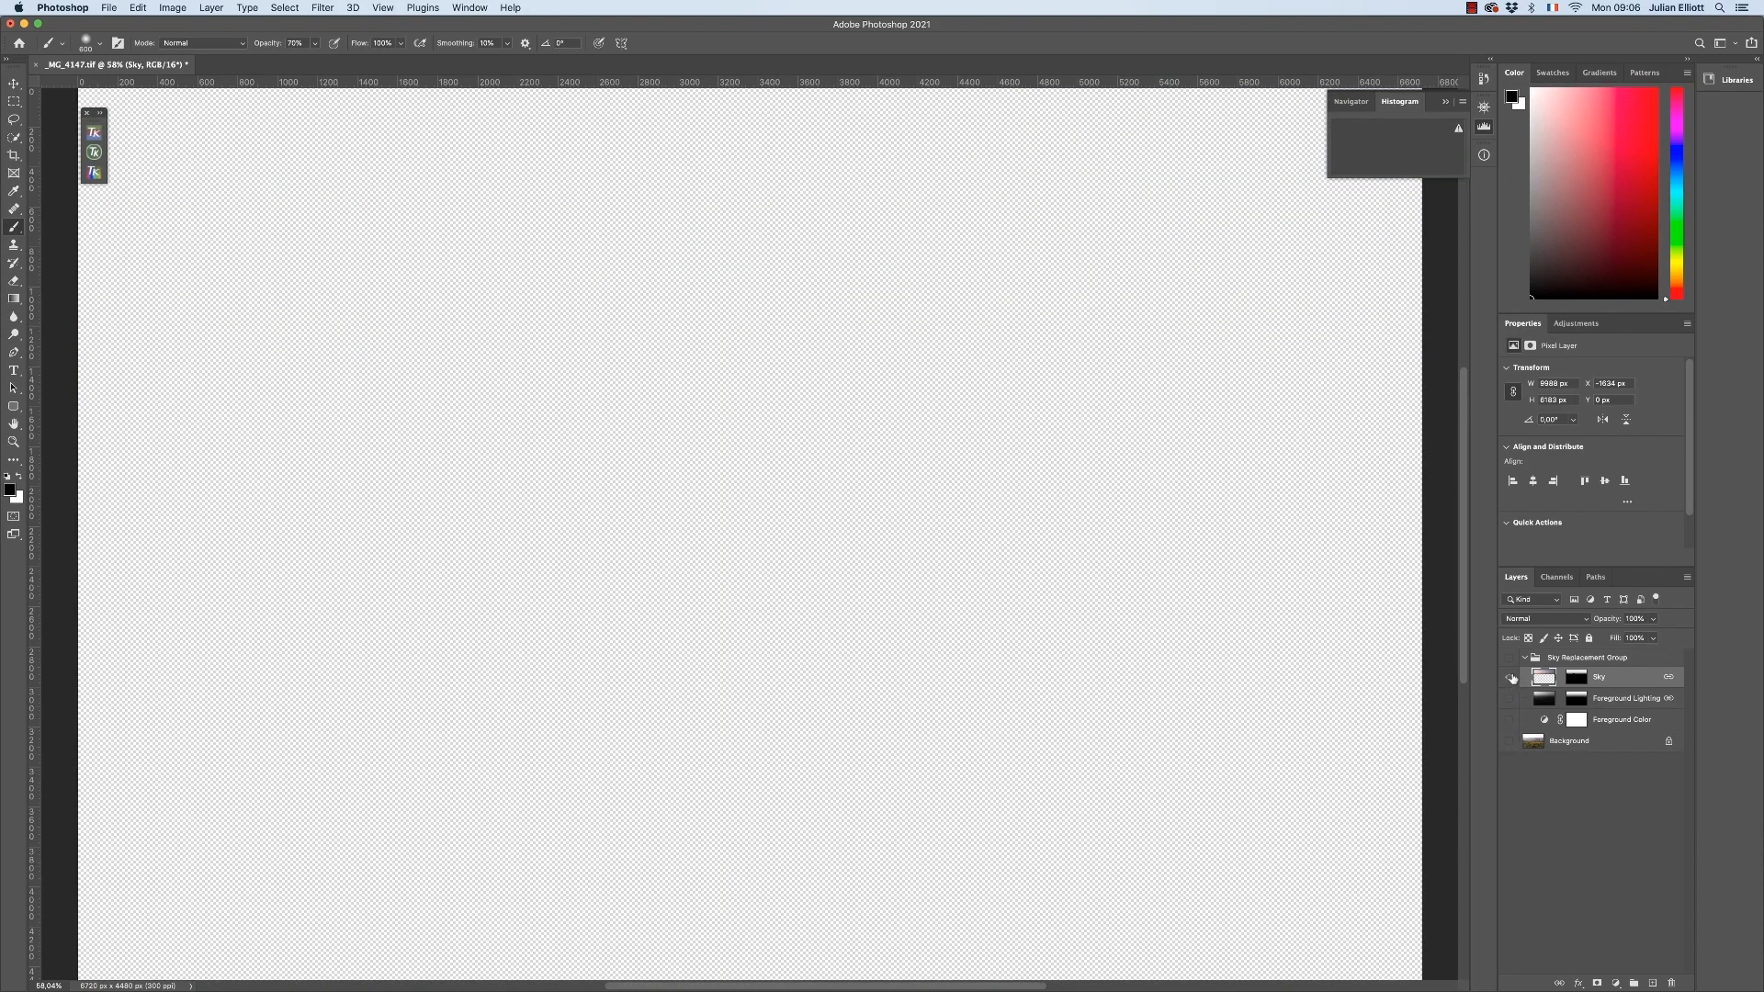
click(1510, 677)
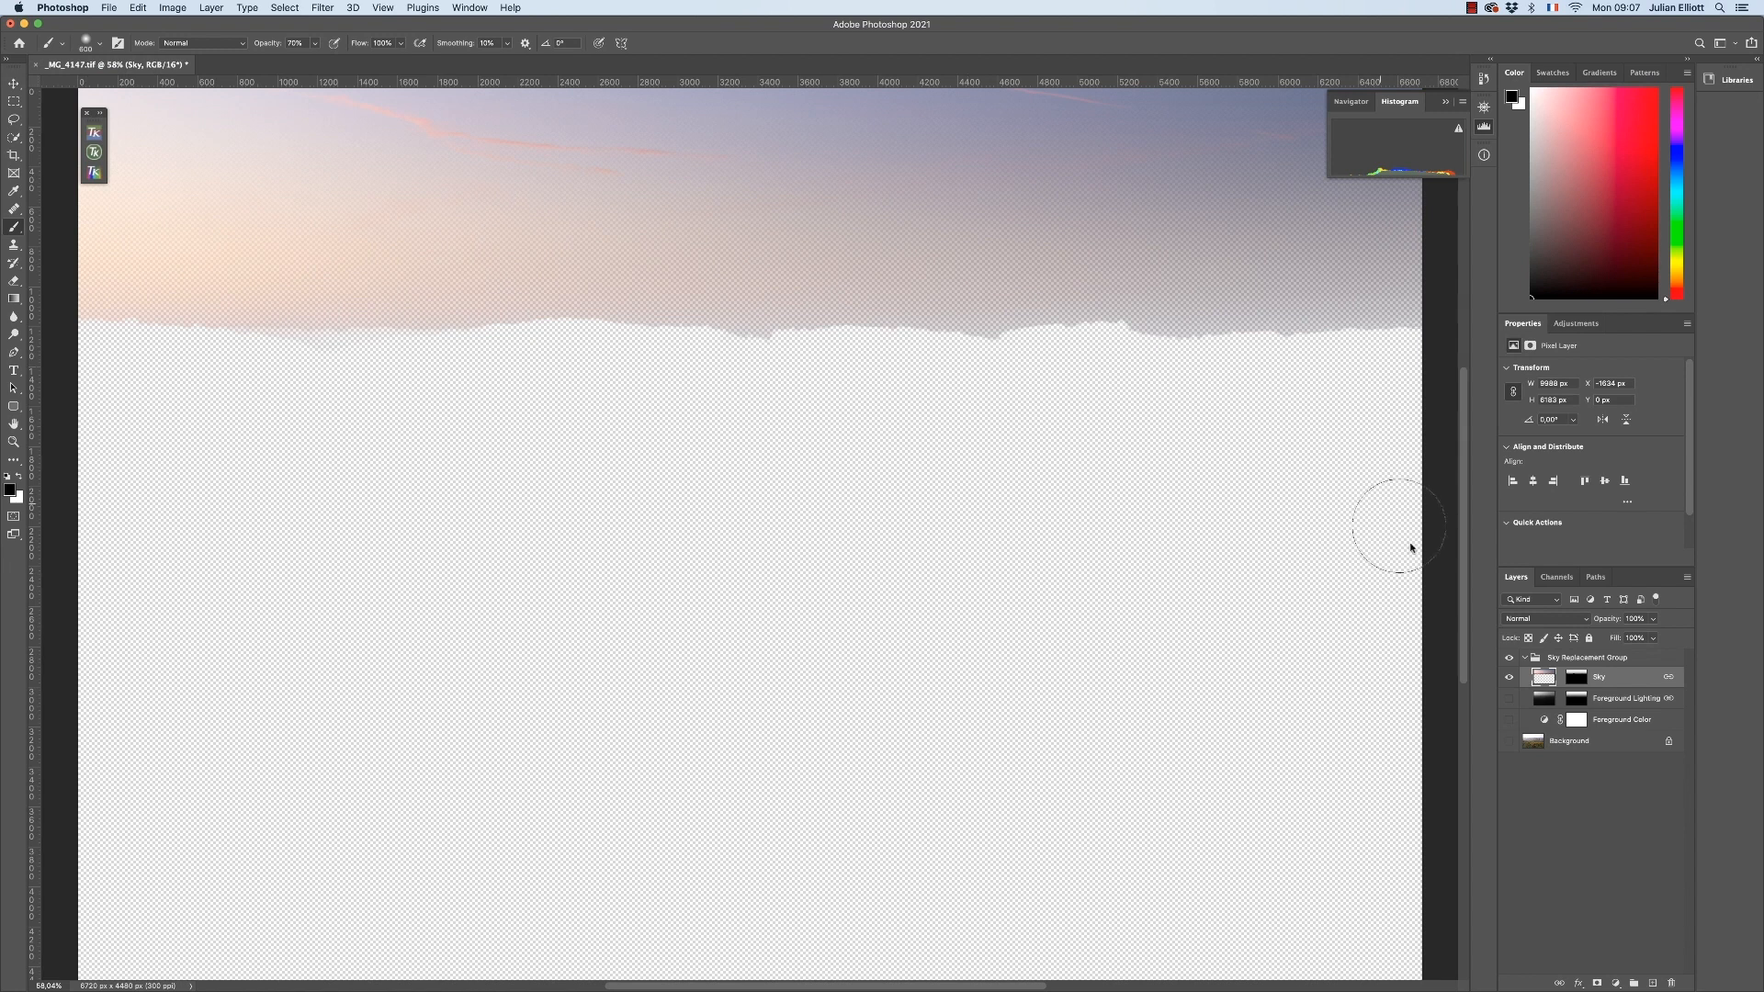
drag(1509, 698, 1506, 749)
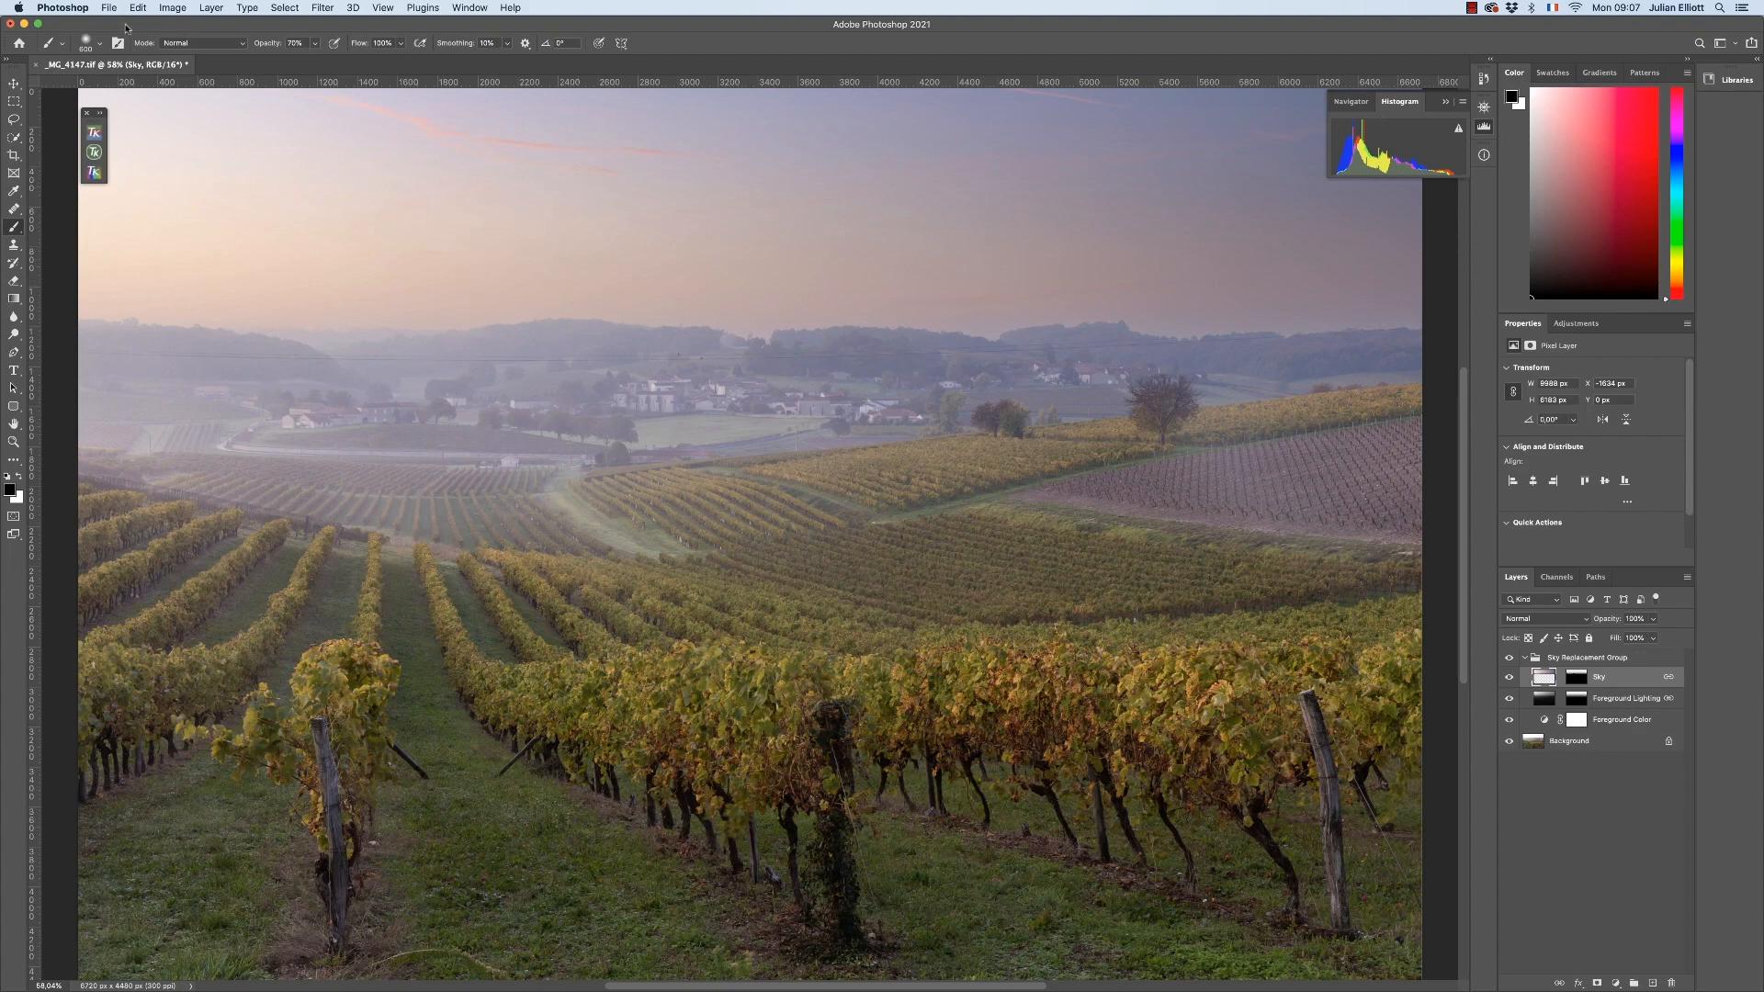
Close _MG_4147.tif without saving and open the recent boat and bridge photo _MG_4494.tif
click(36, 65)
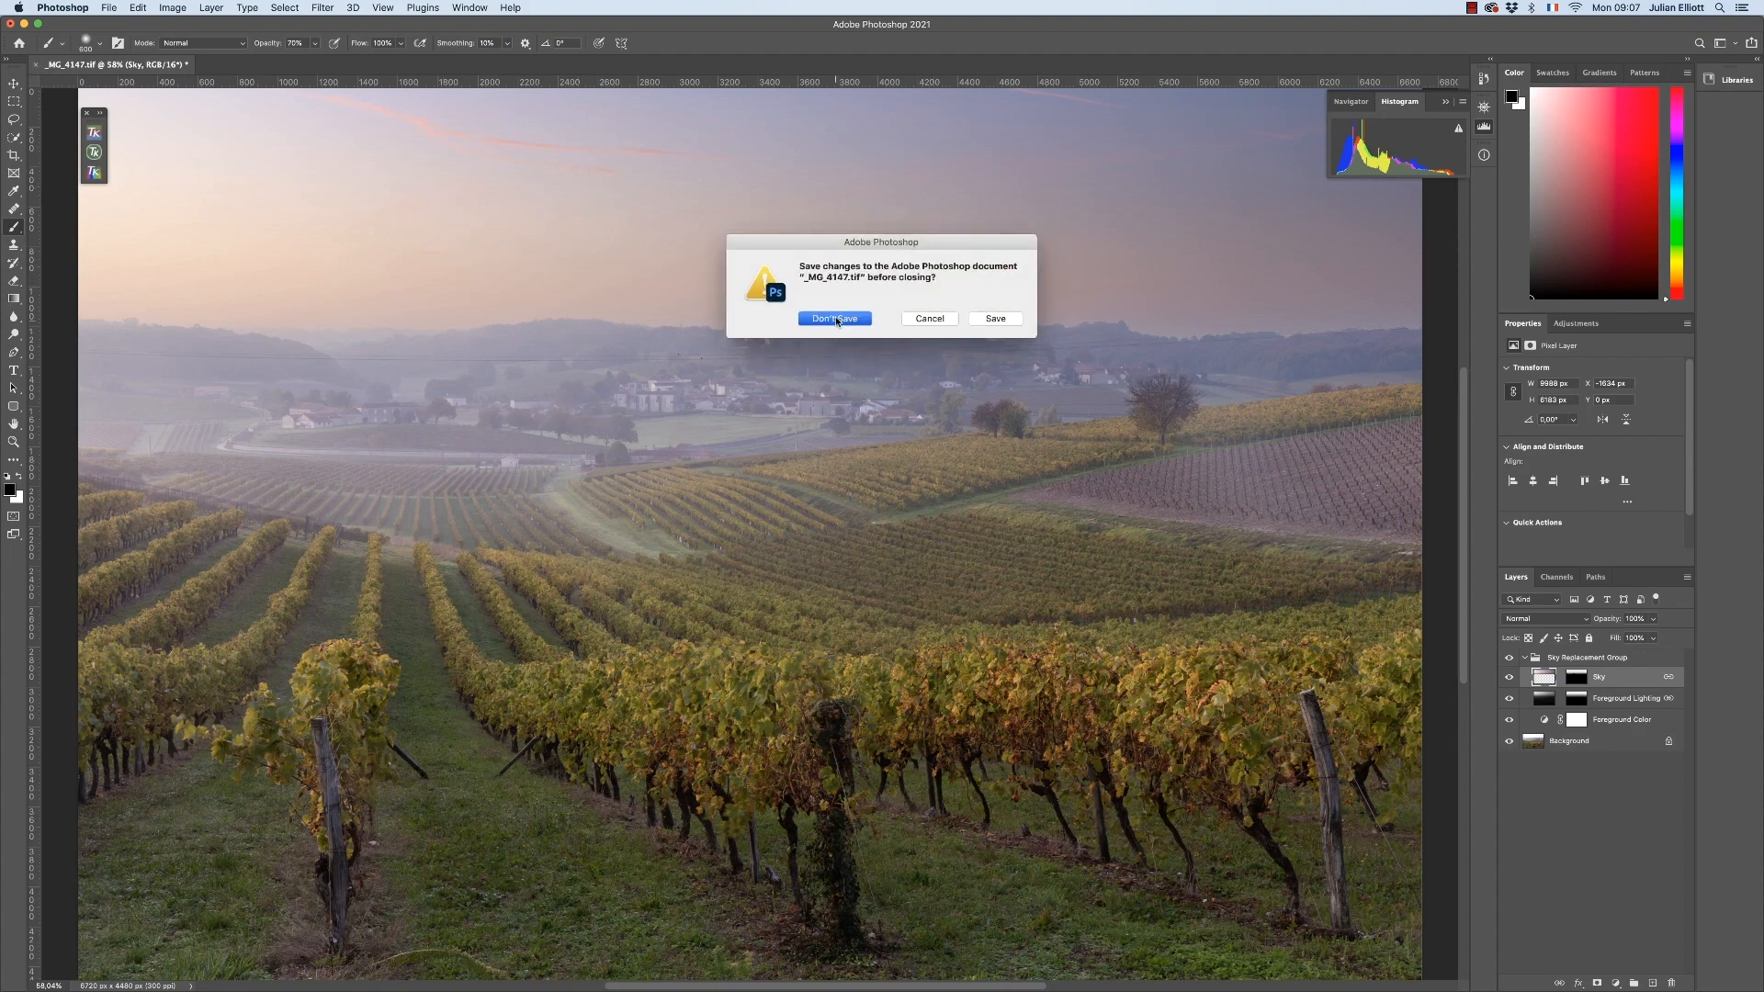
click(836, 319)
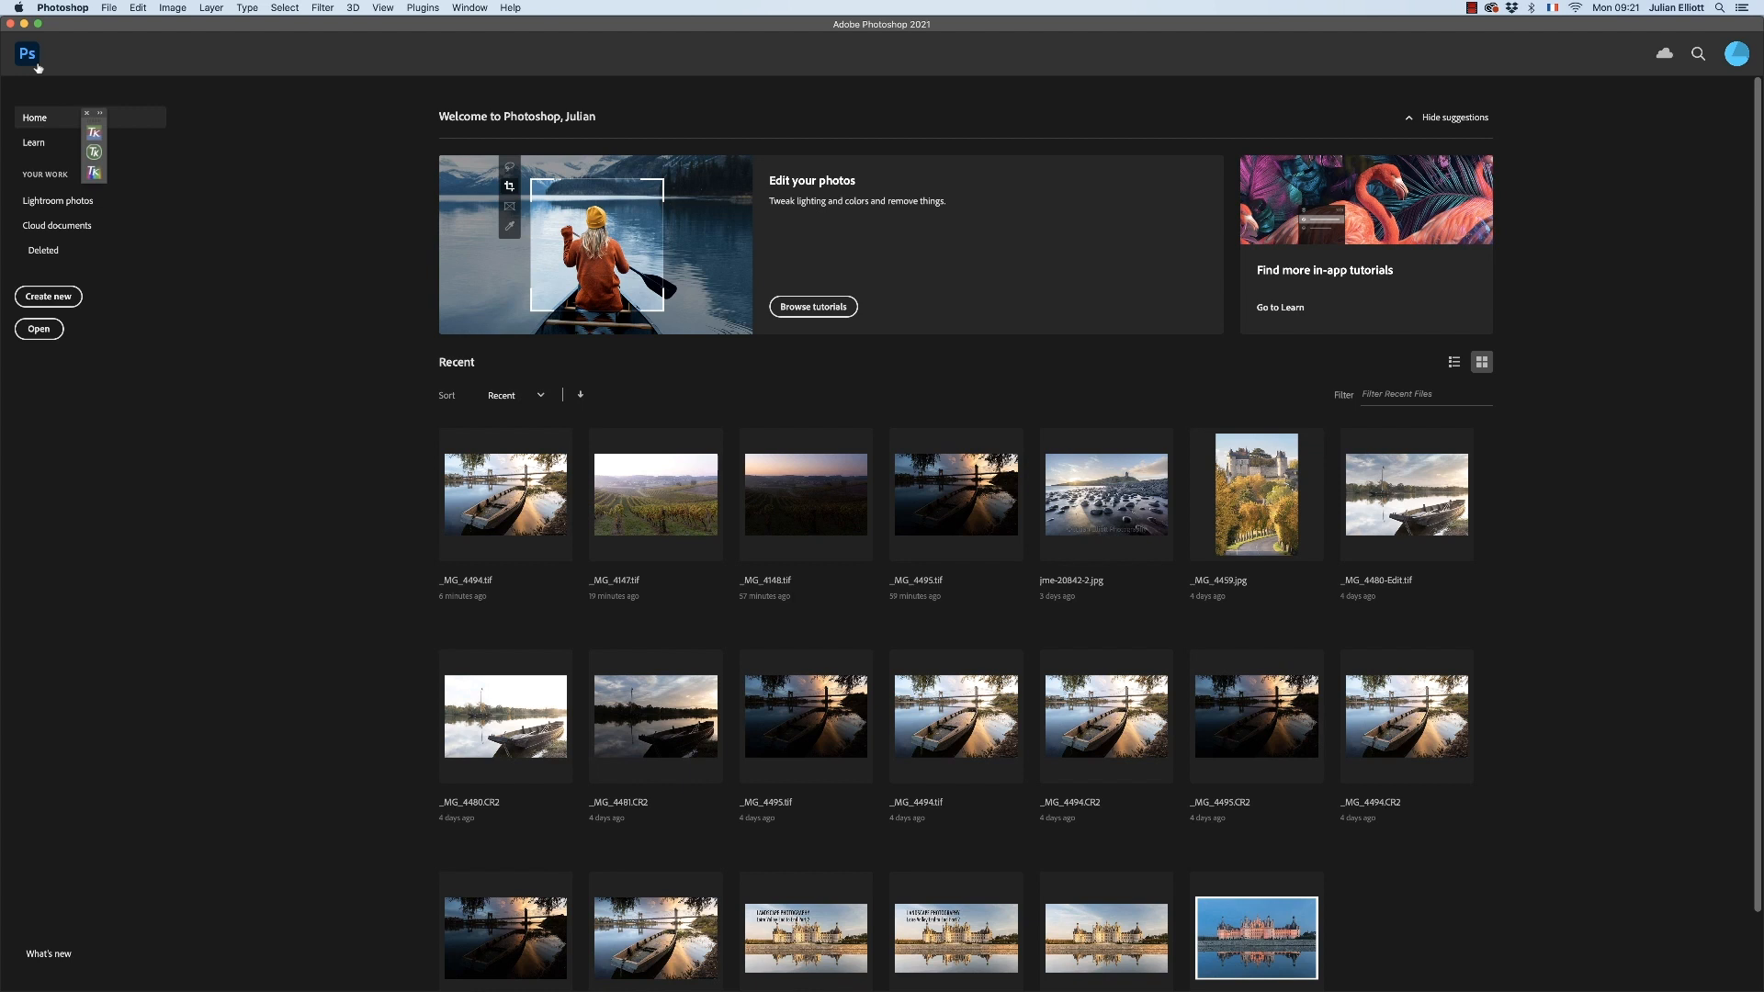
click(504, 488)
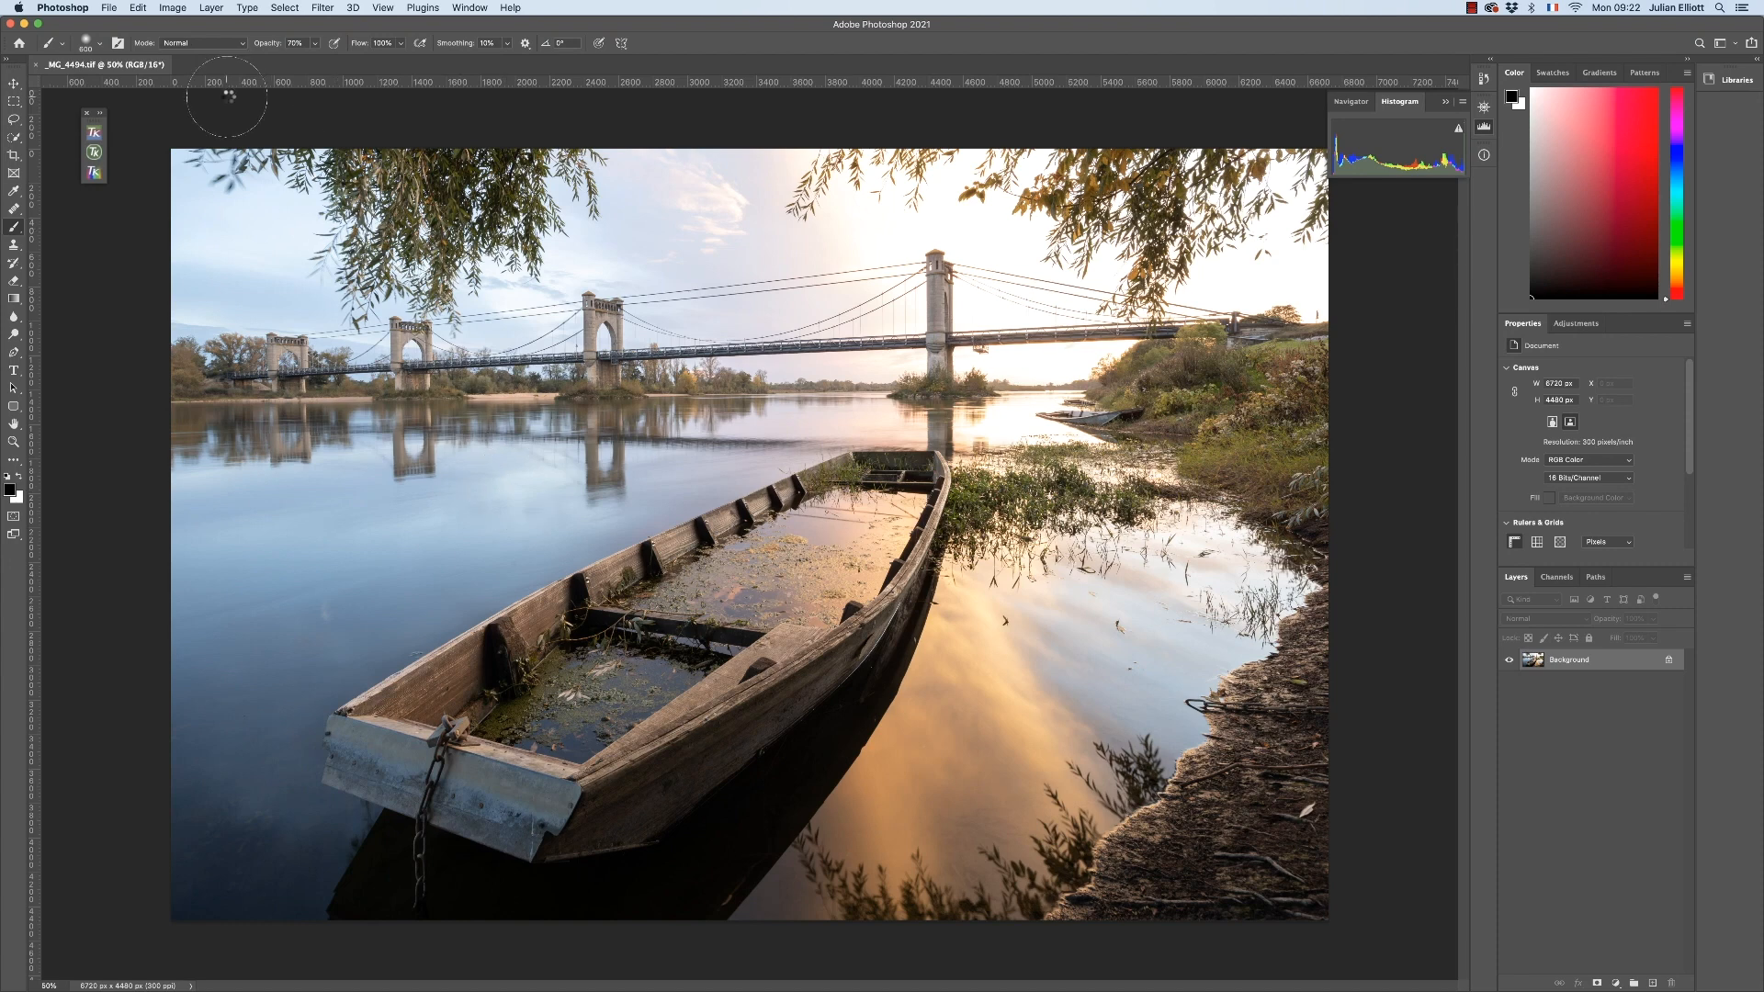
Start Sky Replacement and add _MG_4495.tif as a new sky named _MG_4495 for the boat photo
click(136, 8)
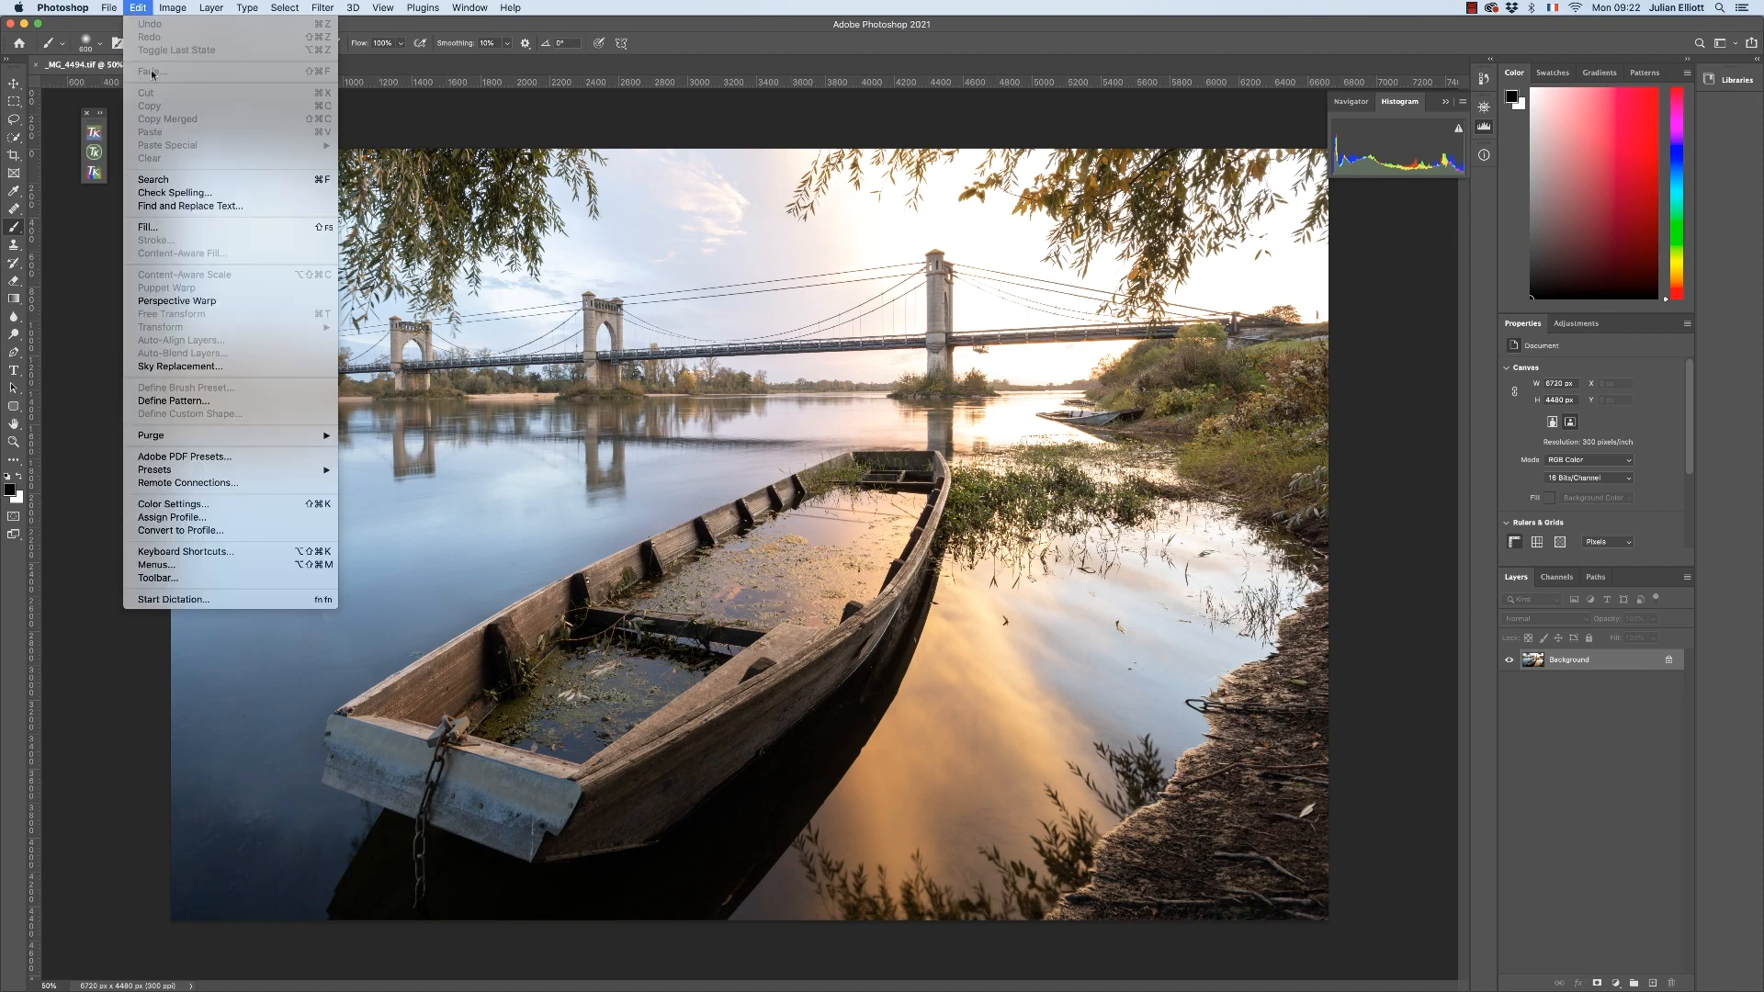
click(176, 365)
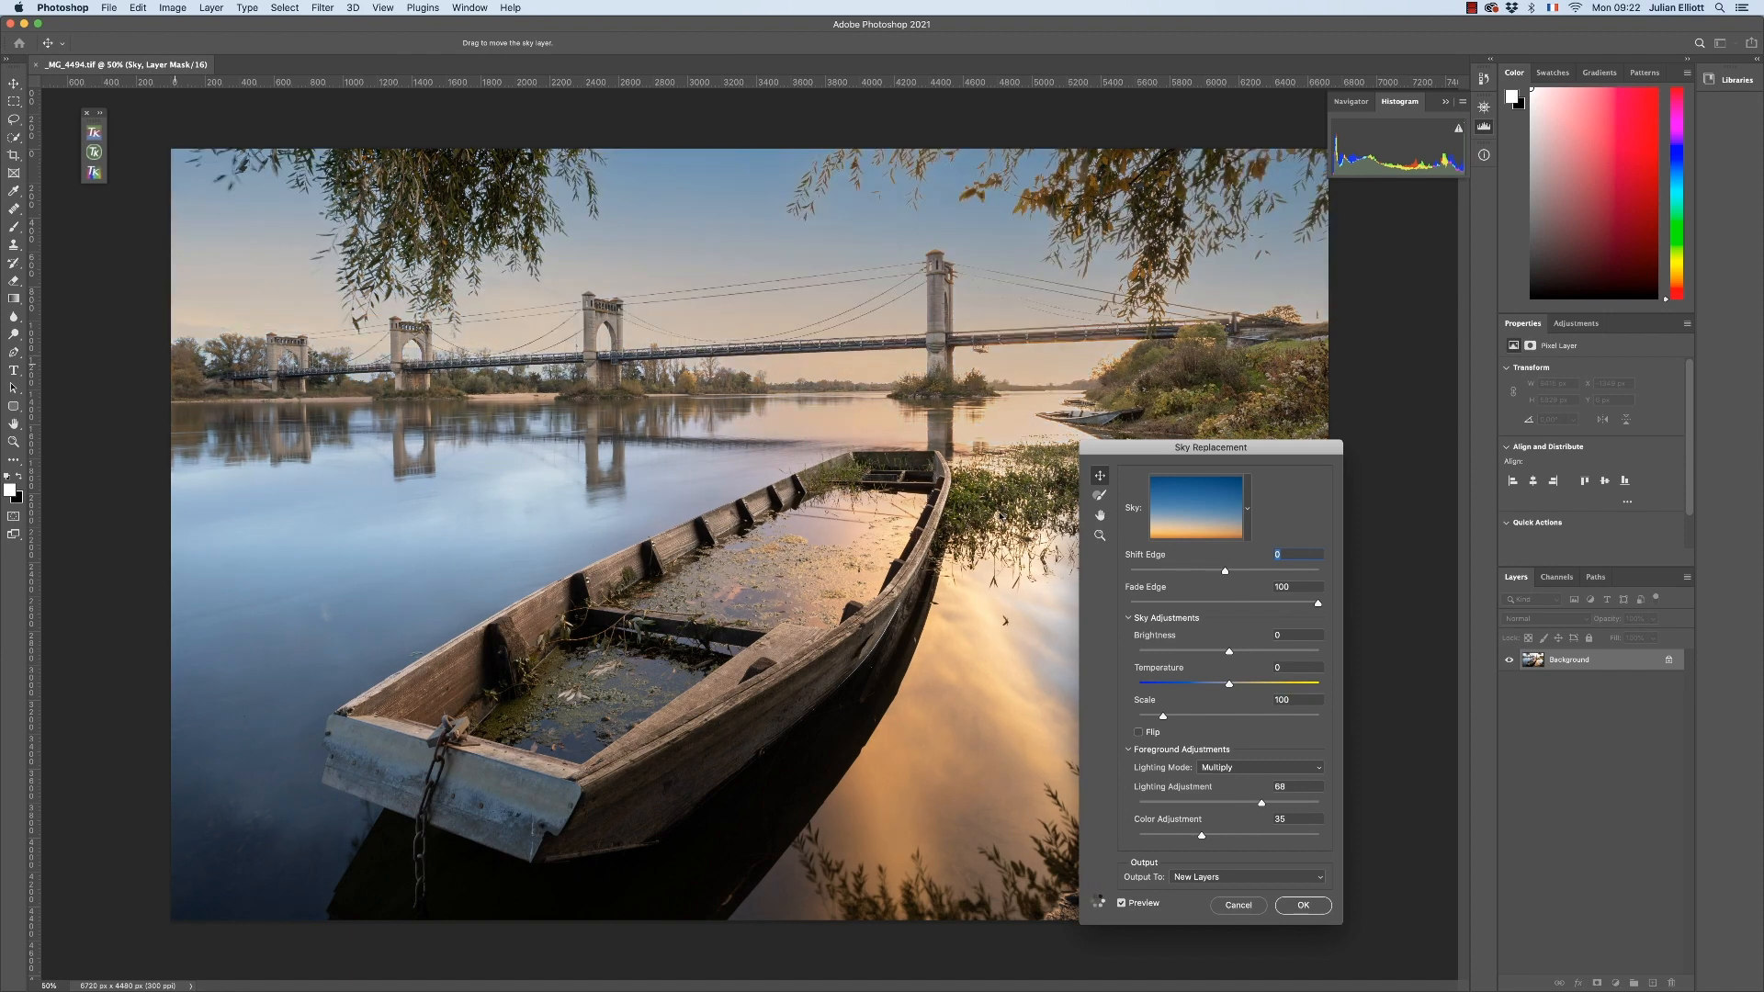
click(1247, 509)
click(1266, 559)
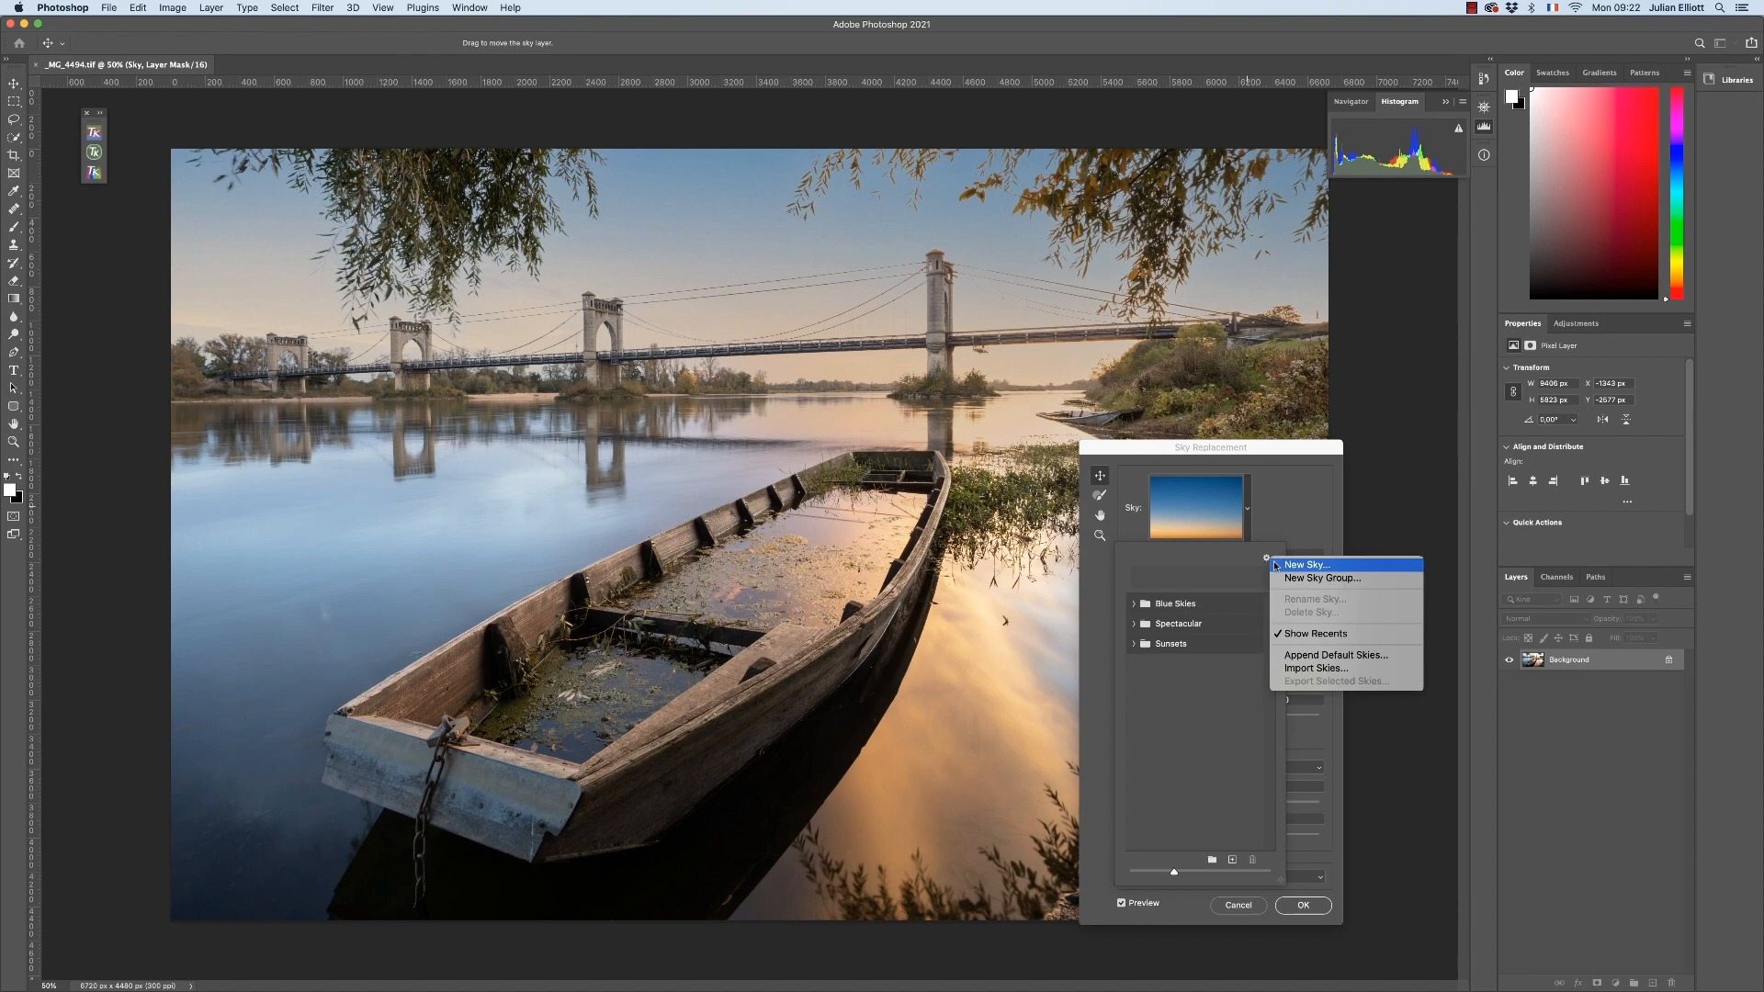
click(1304, 565)
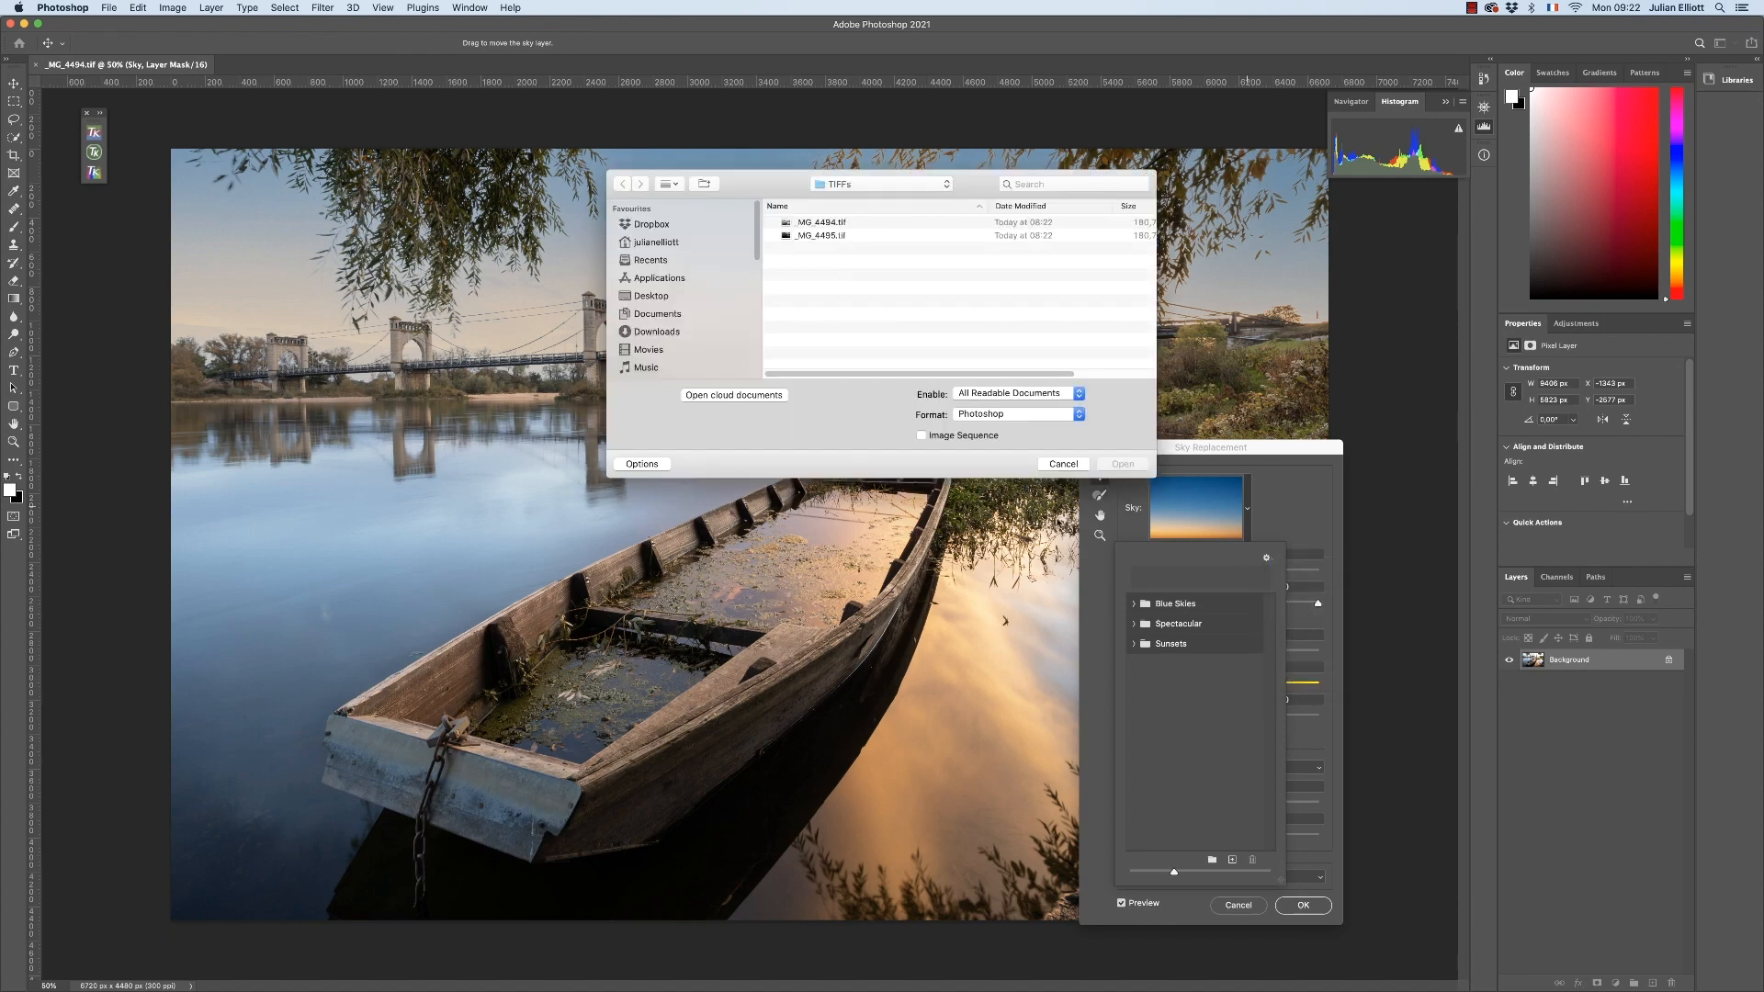
click(843, 237)
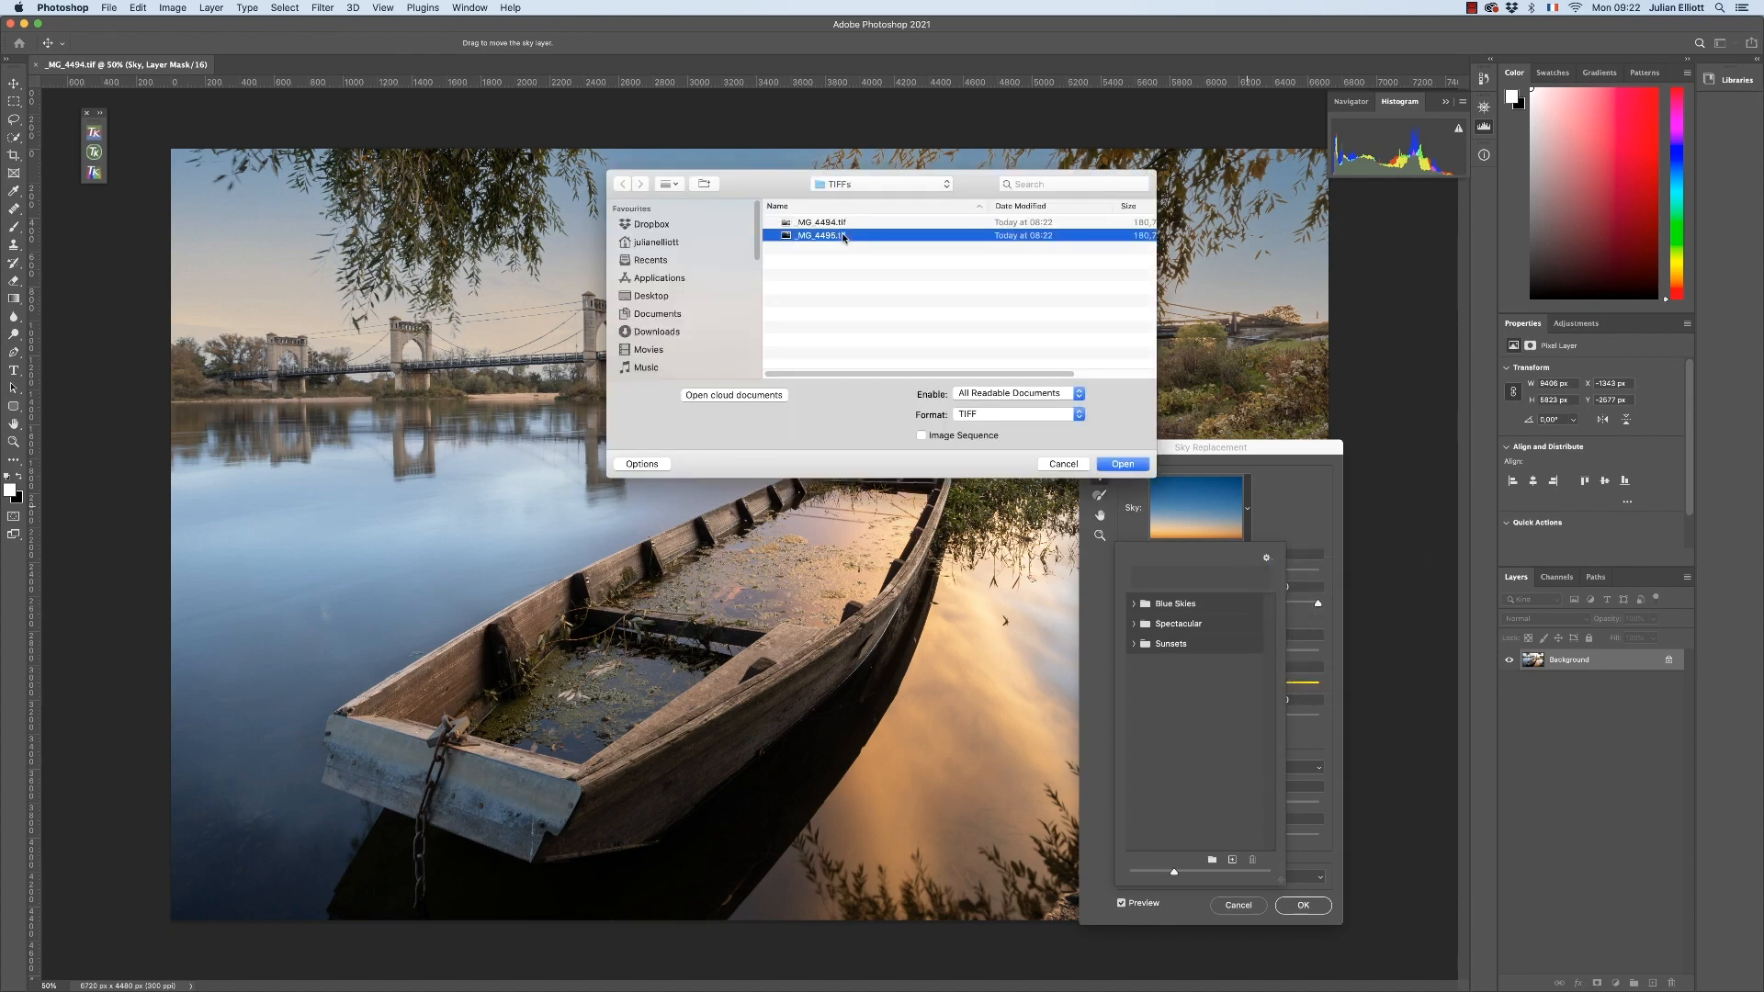
click(1136, 467)
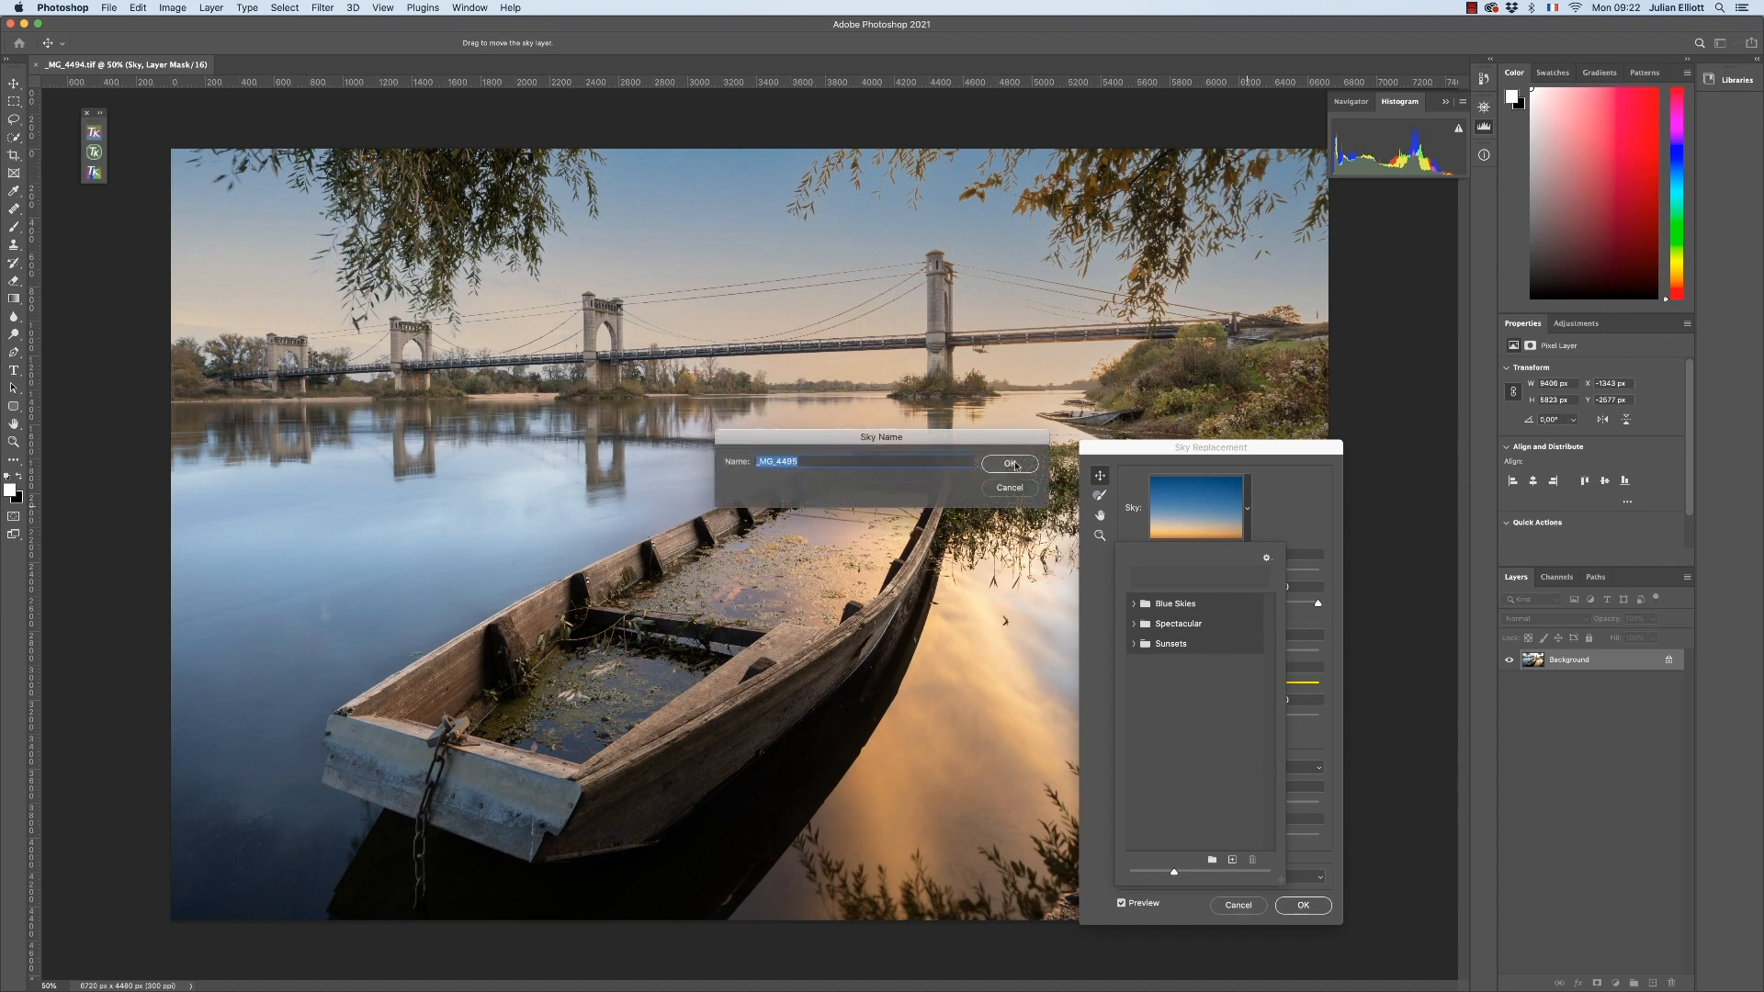
click(1012, 464)
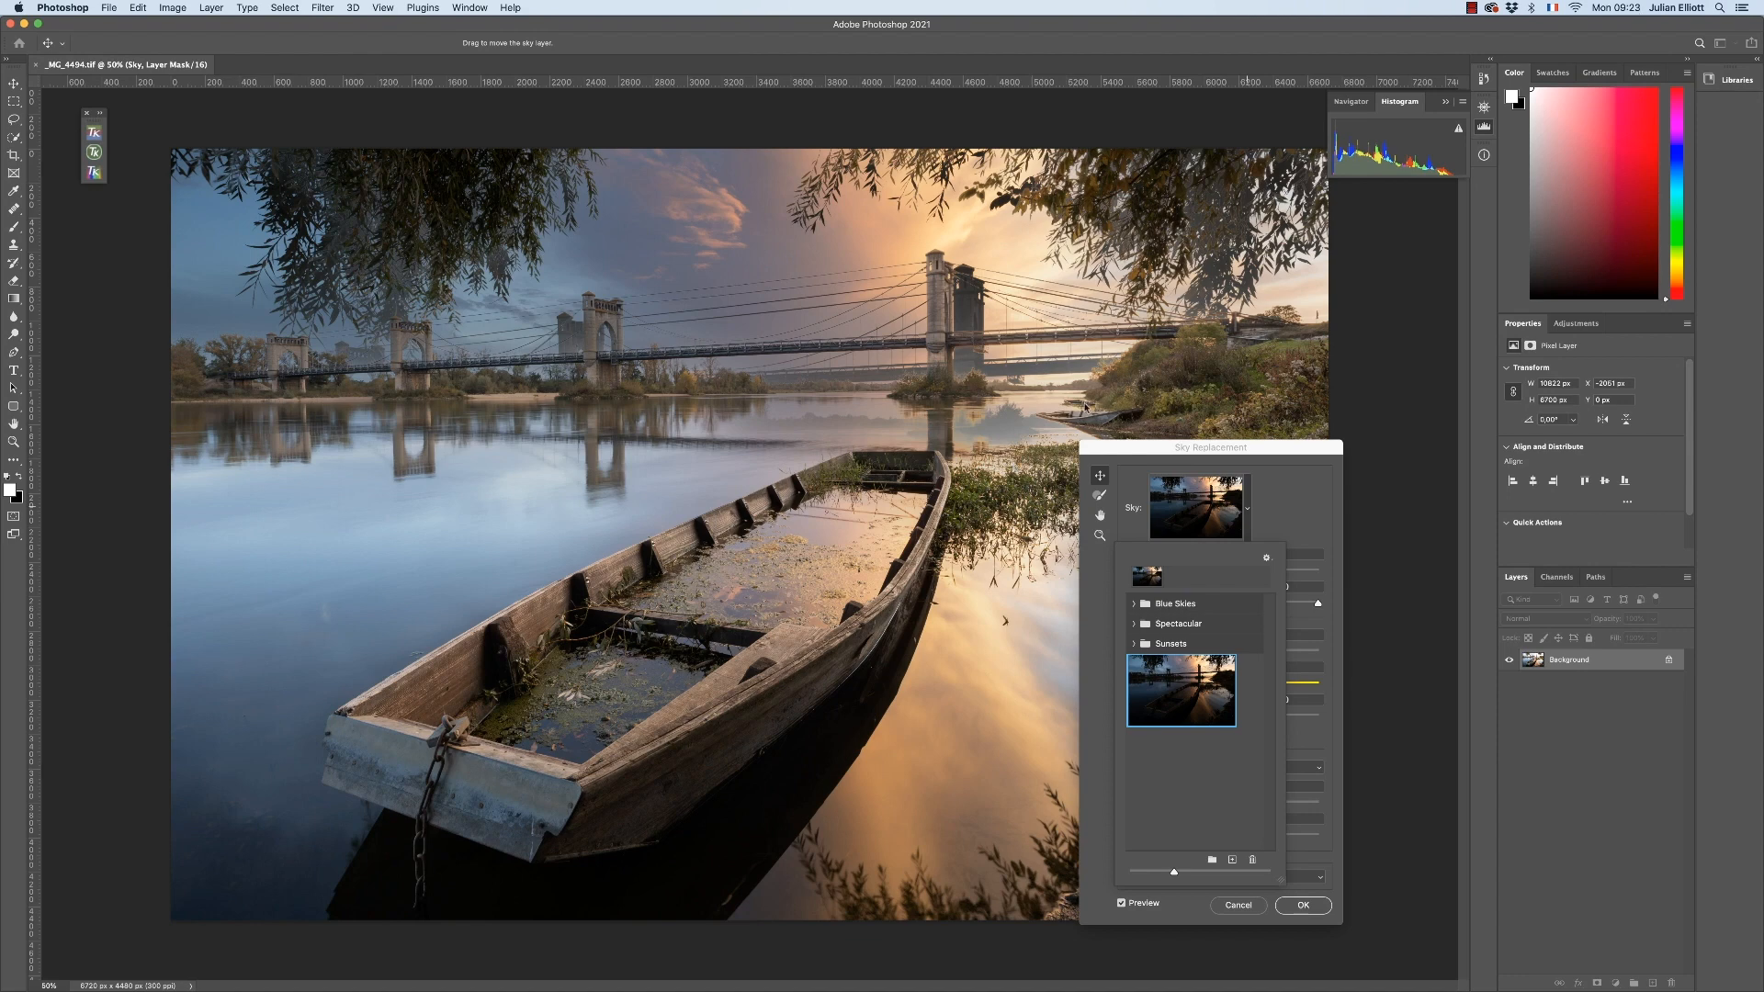
click(1160, 456)
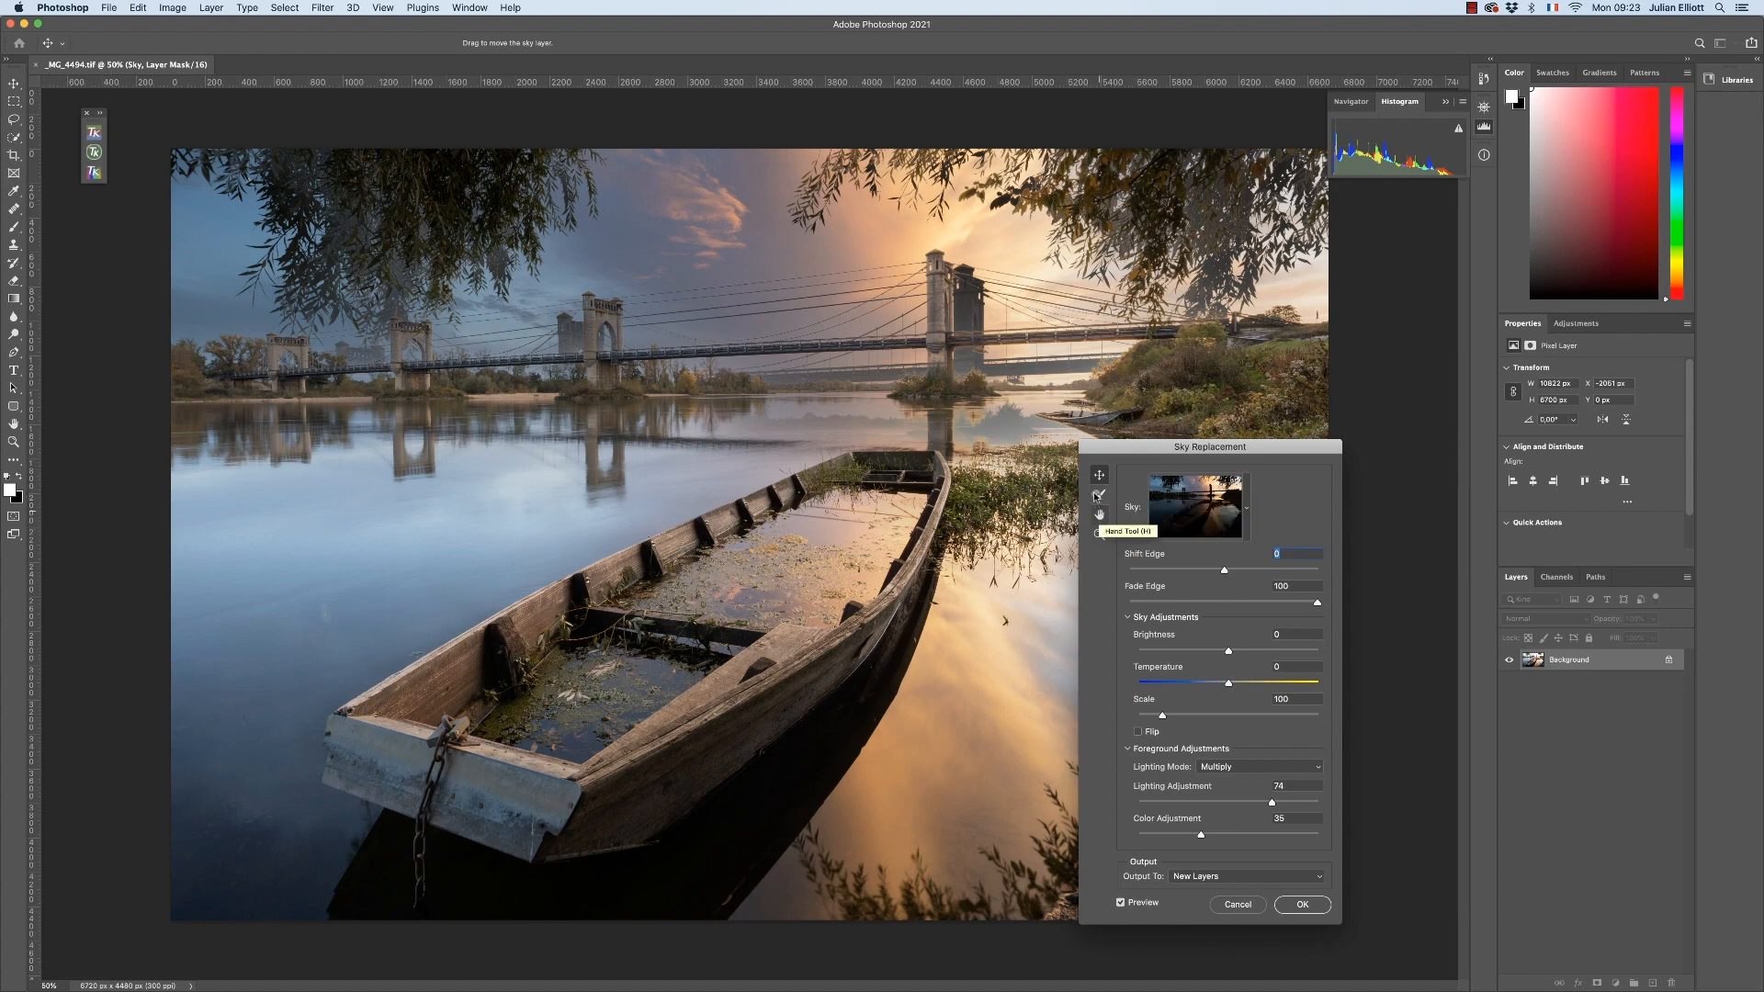
Move the replacement sky to about X -2214 px, Y -100 px, aligning its large bridge tower with the original one
drag(965, 332, 933, 305)
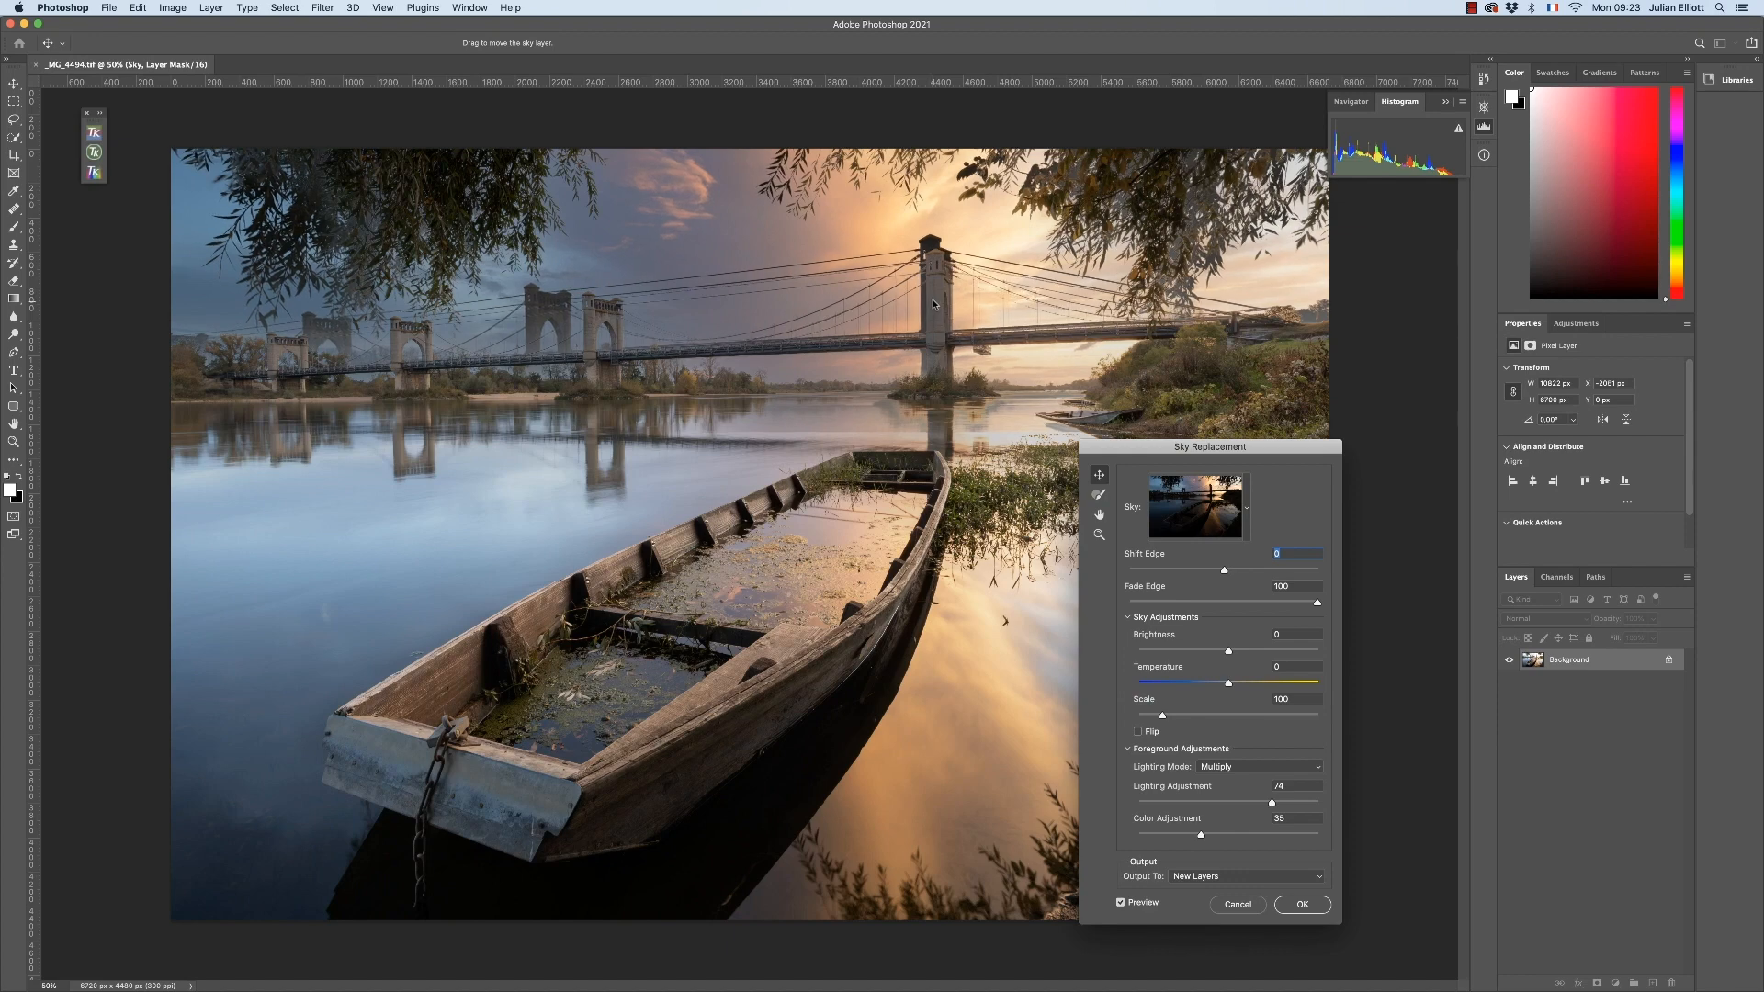
drag(933, 302, 935, 290)
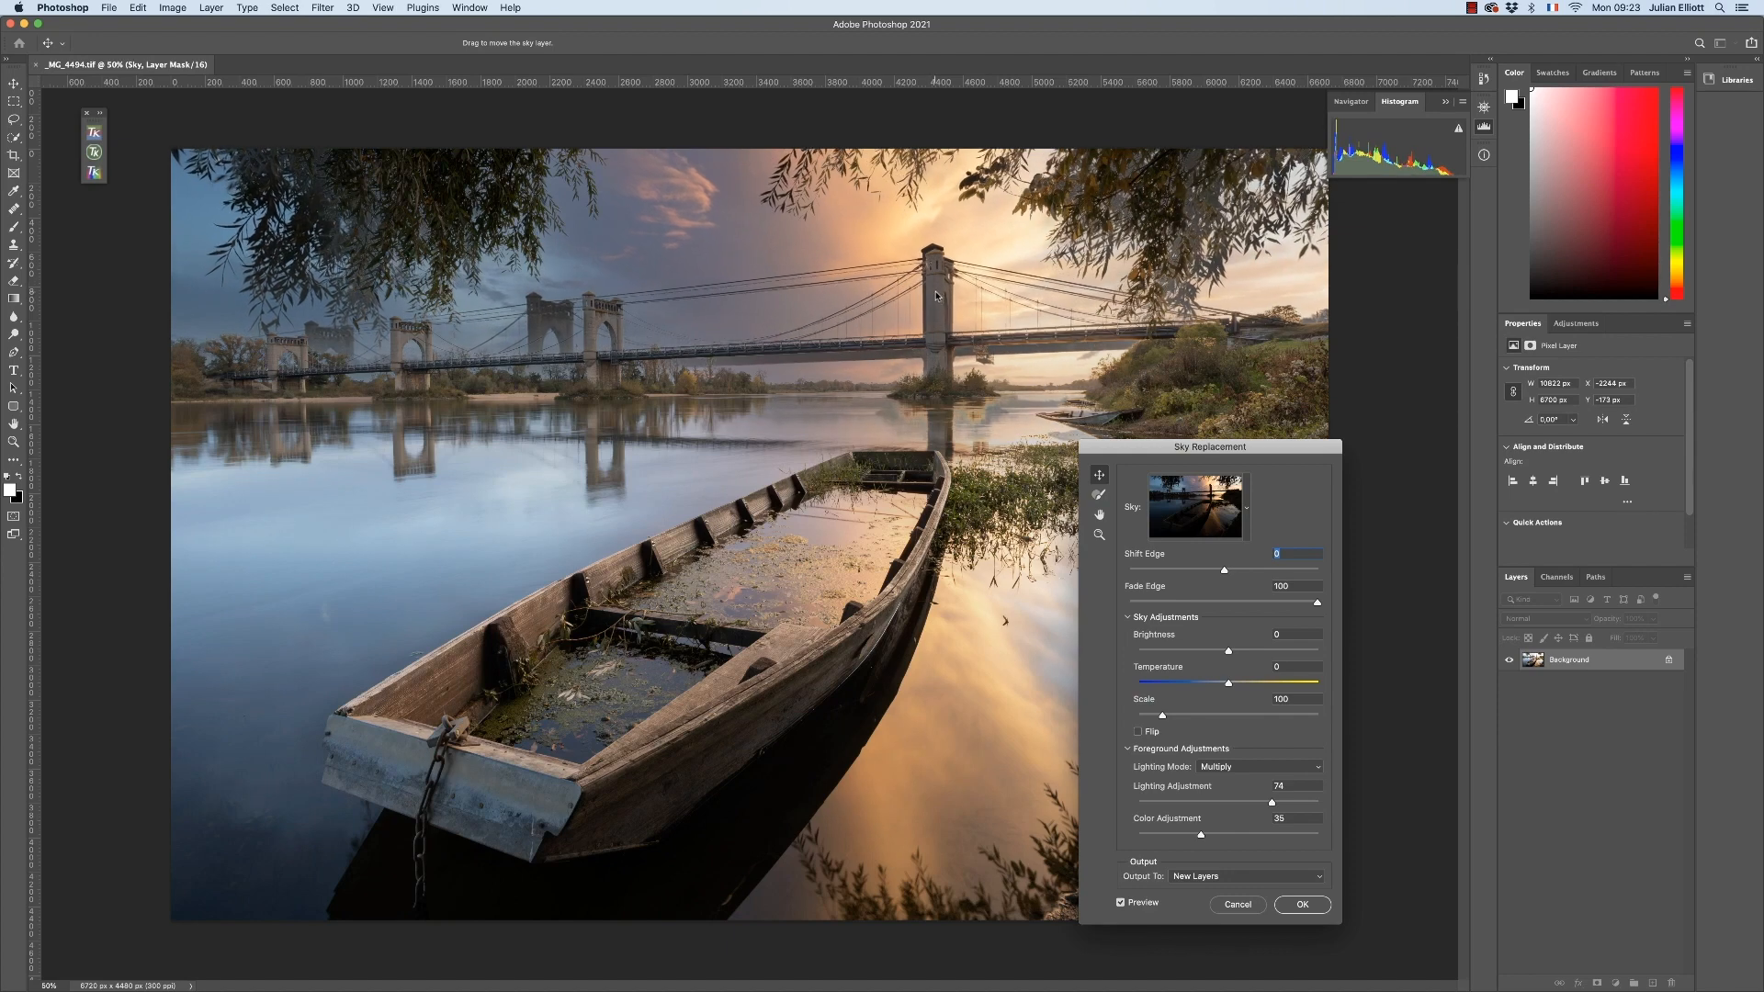
drag(936, 293, 938, 294)
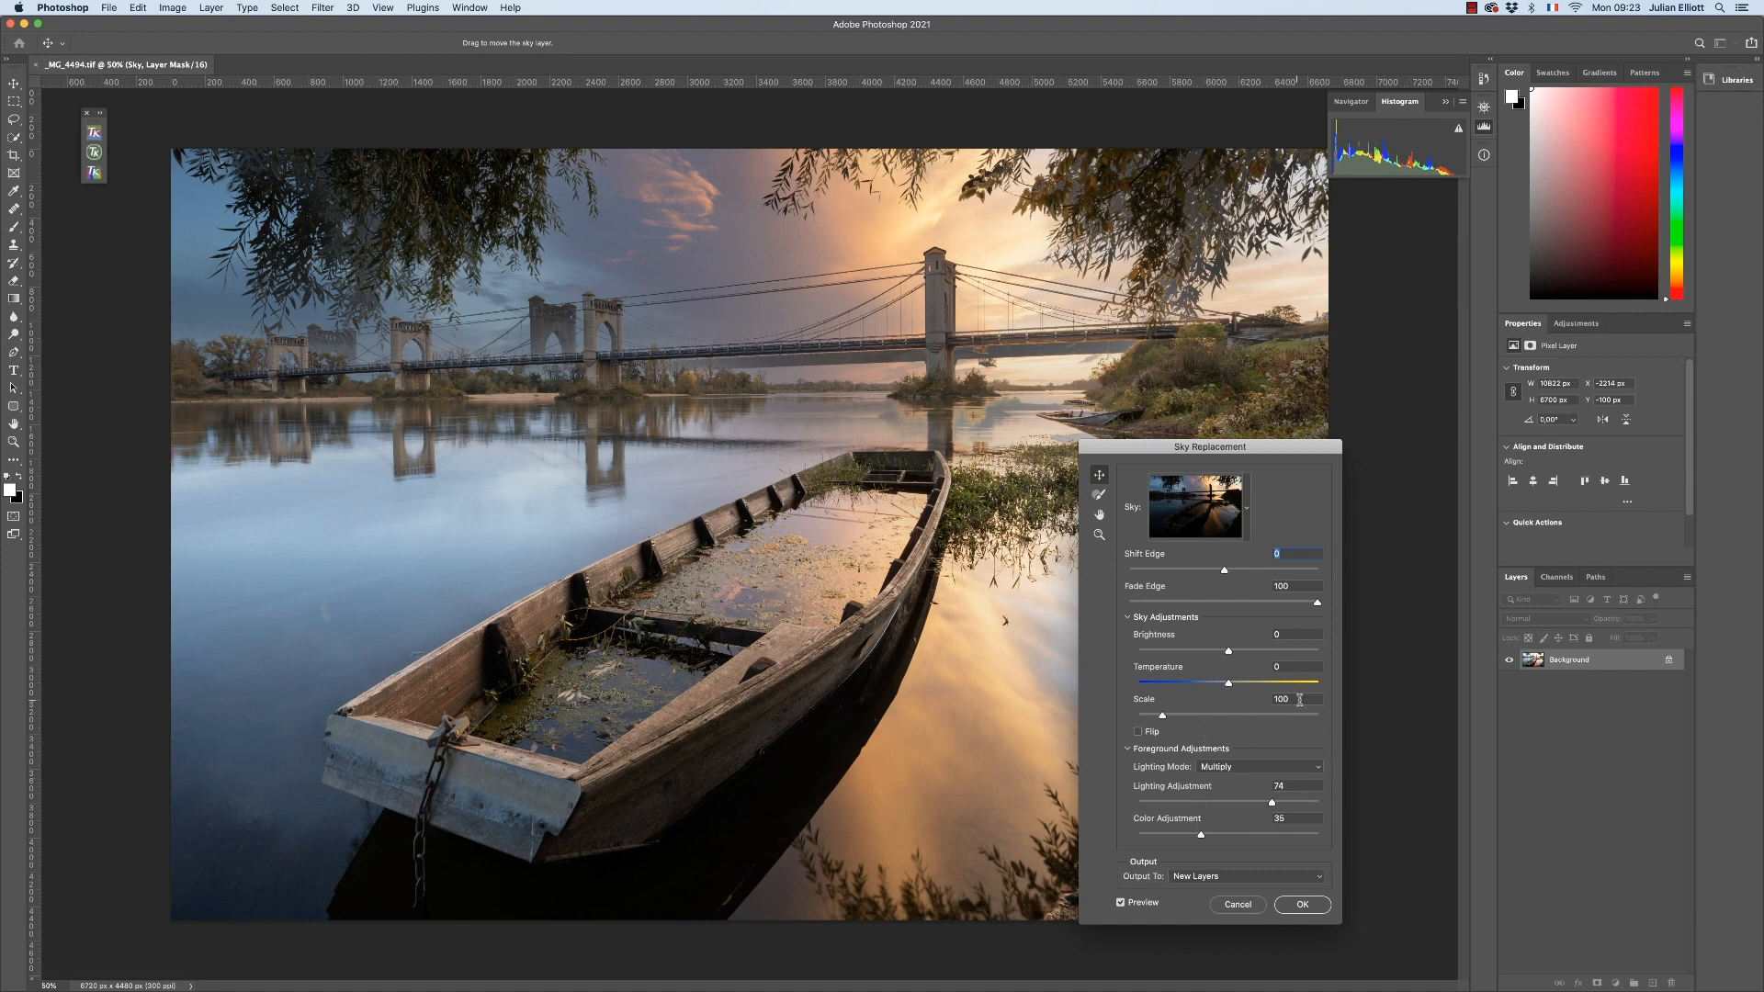
Set the replacement sky's scale to 95 and move it to about X -1883 px, Y -58 px to realign the large bridge tower
drag(1292, 700, 1273, 702)
text(95)
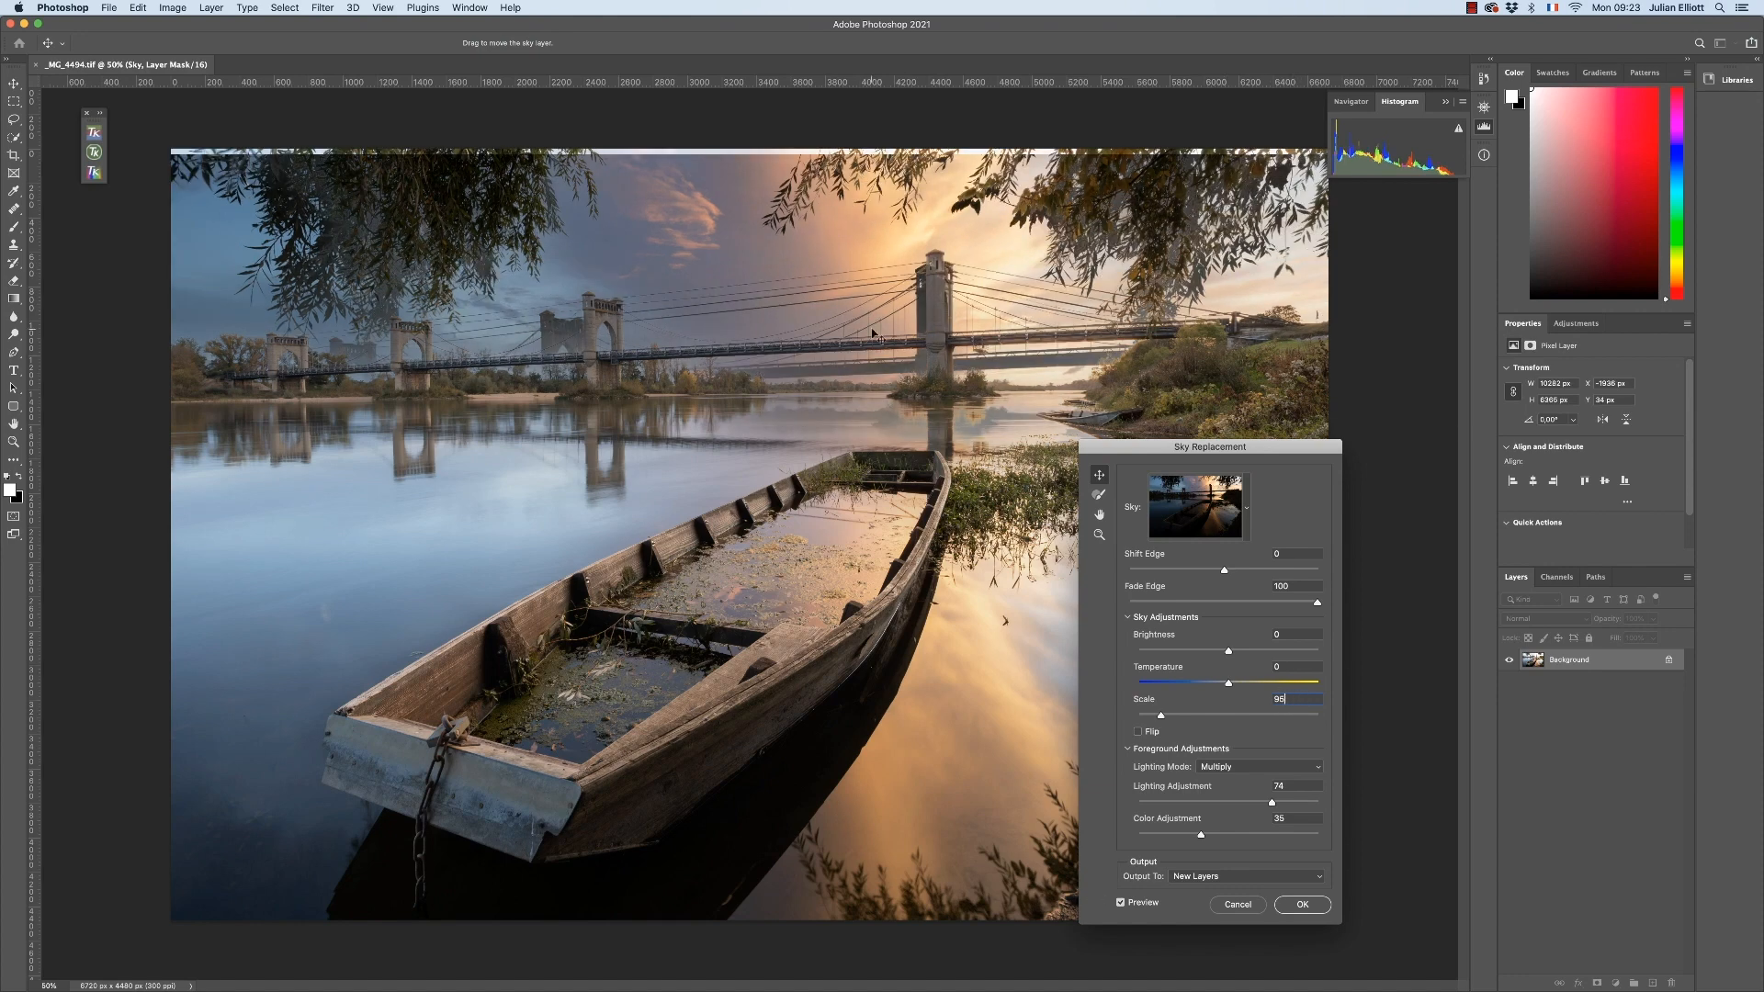
key(Return)
drag(904, 366, 909, 349)
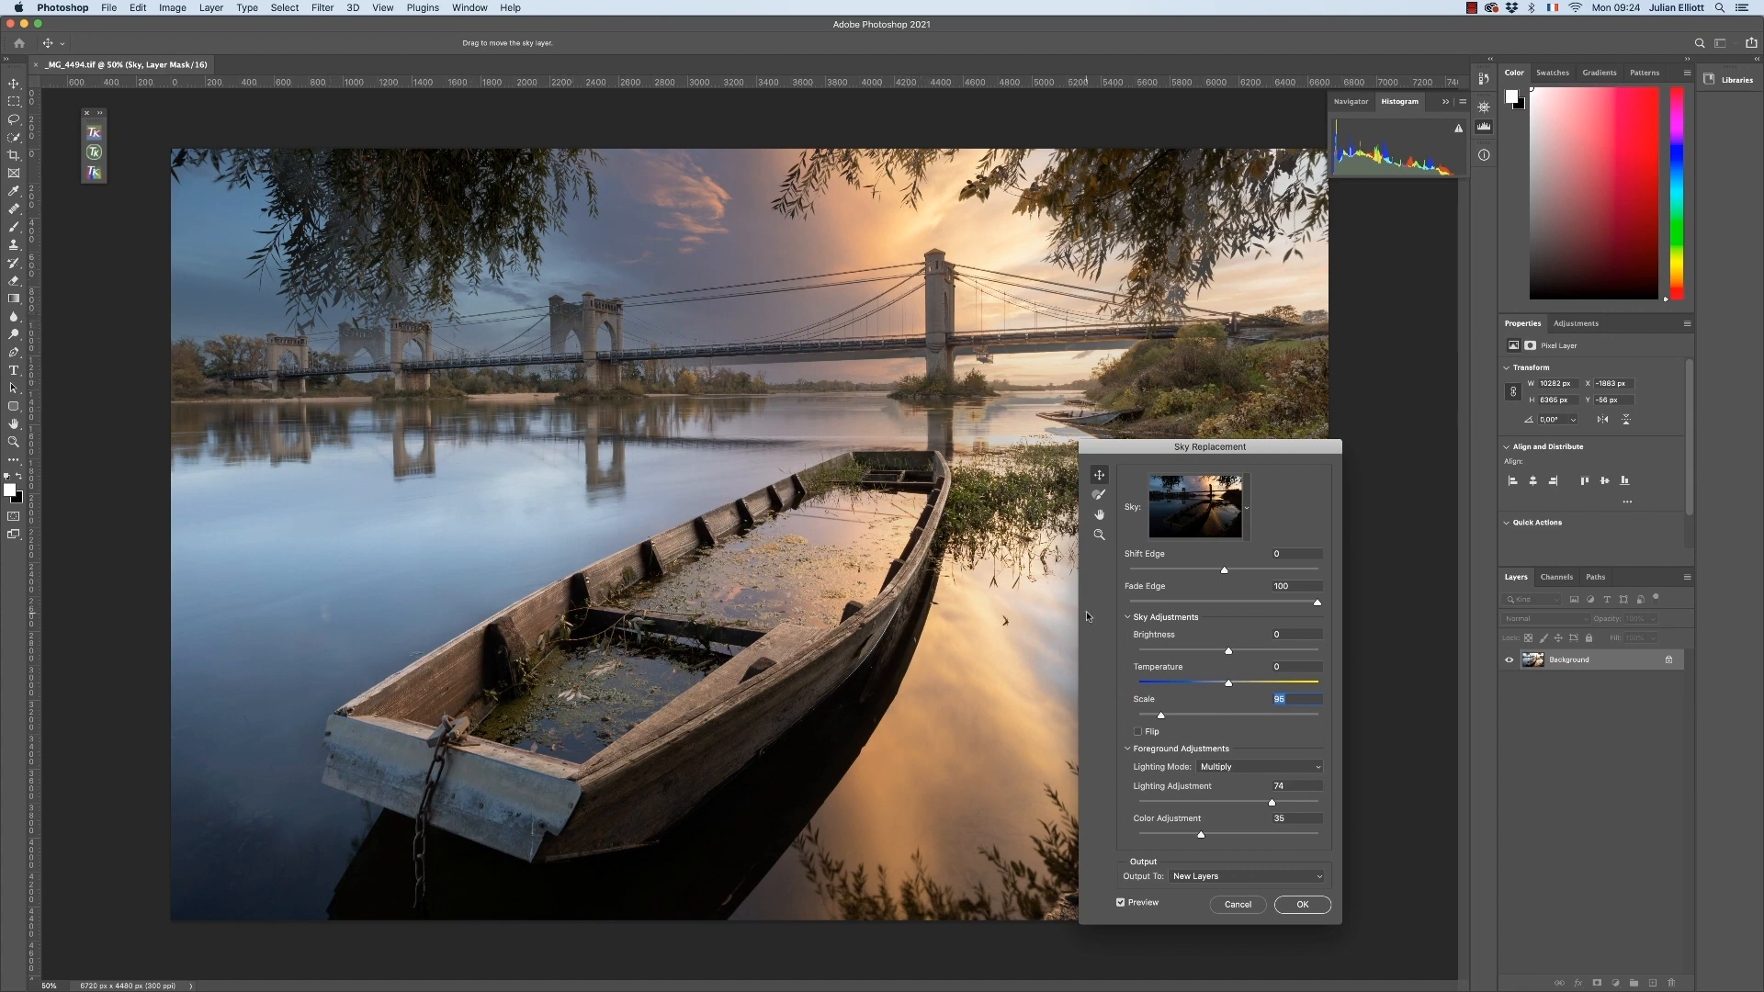
Reduce the sky's scale to 90 and reposition it at about X -1550 px, Y -20 px over the large bridge tower
text(90)
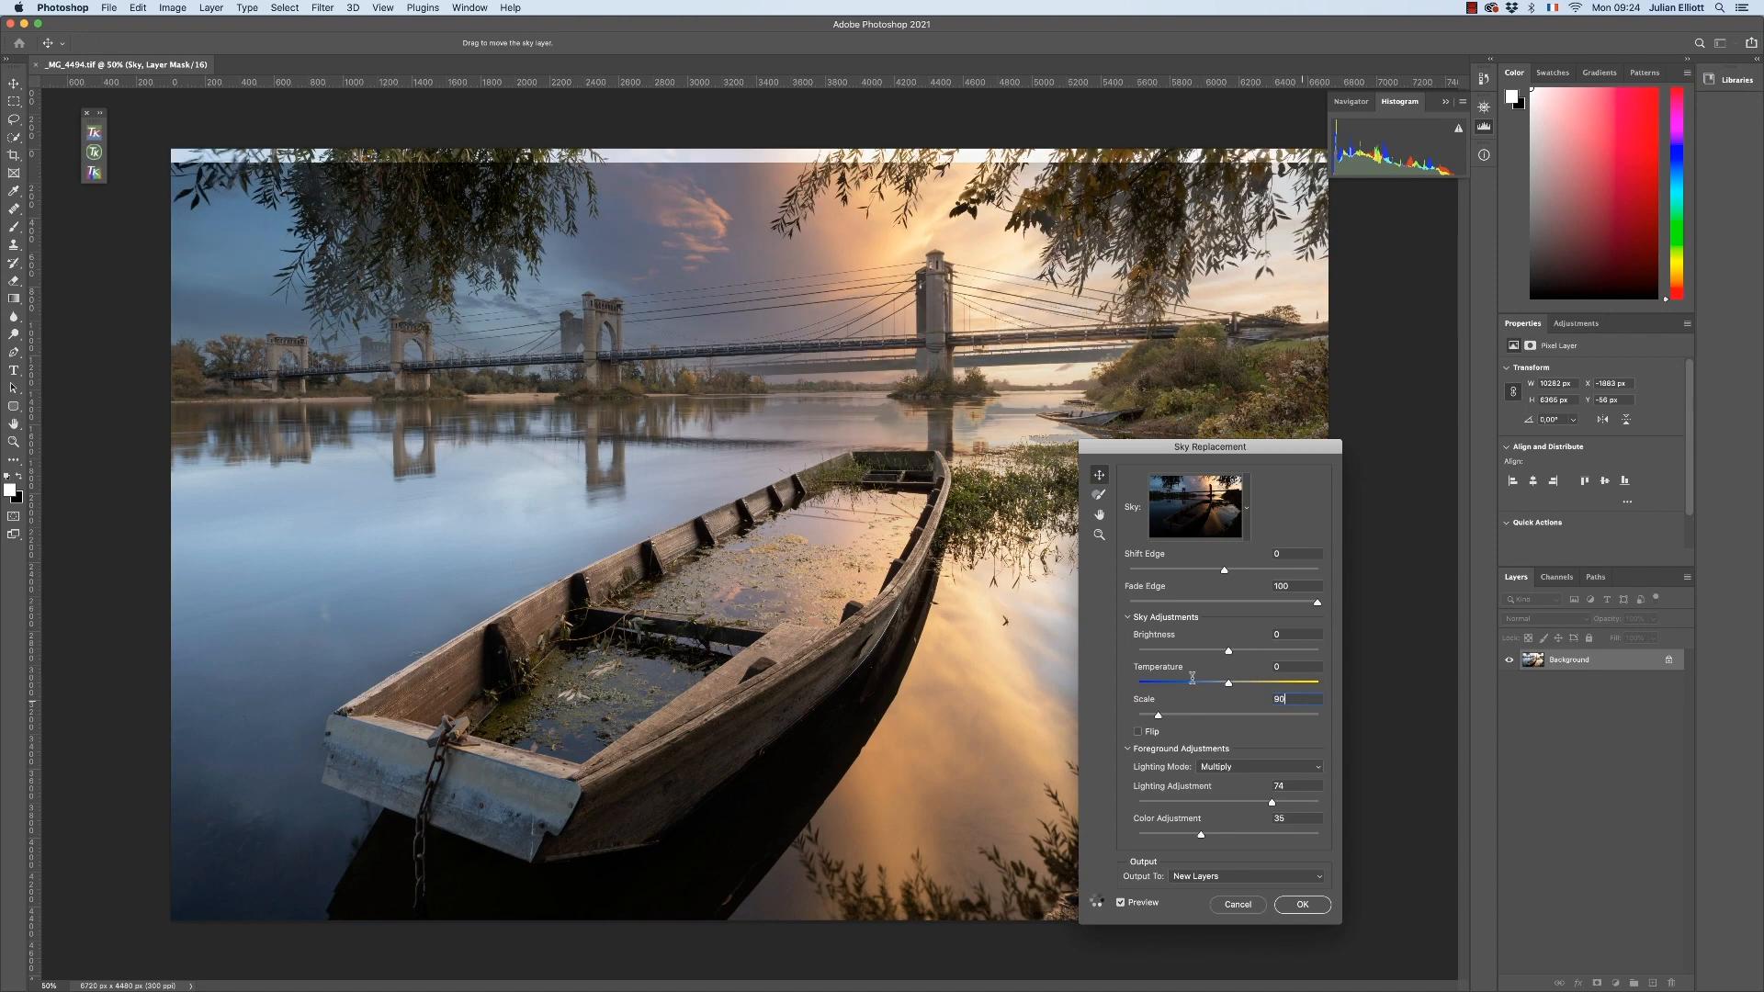
click(838, 364)
drag(839, 368, 848, 346)
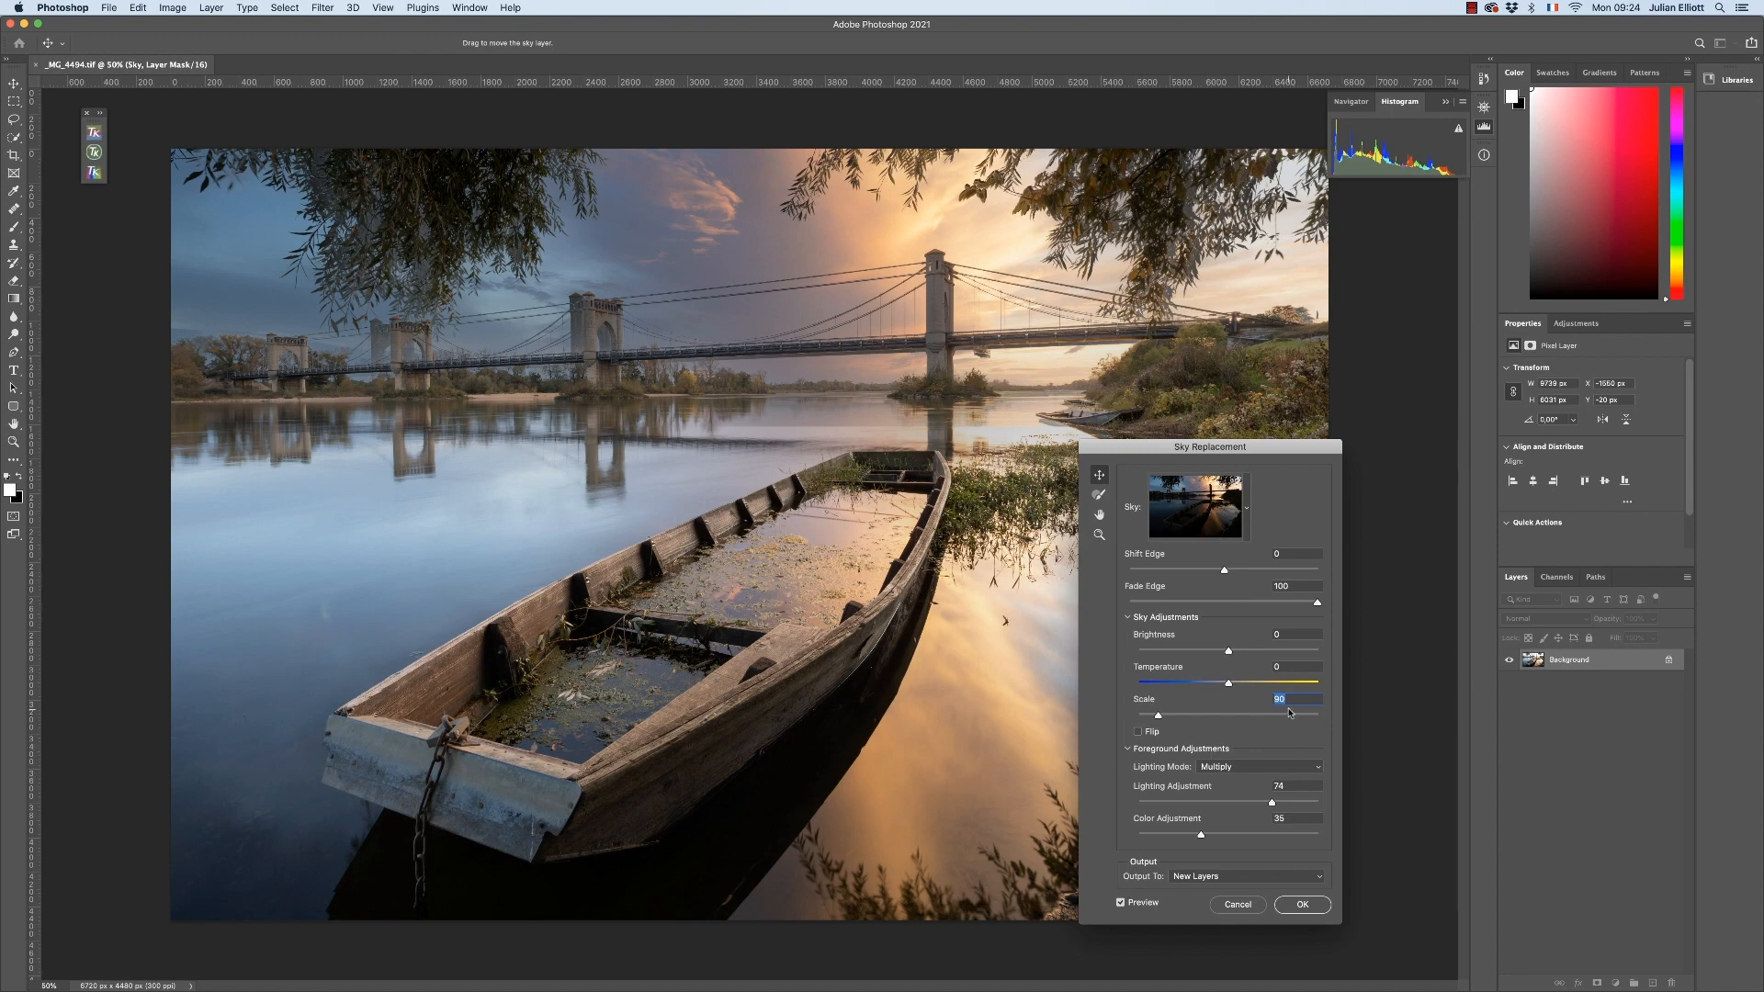
Fine-tune the sky's scale to 85 and finally 87, realigning it with the bridge towers at about X -1249 px, Y 4 px
text(85)
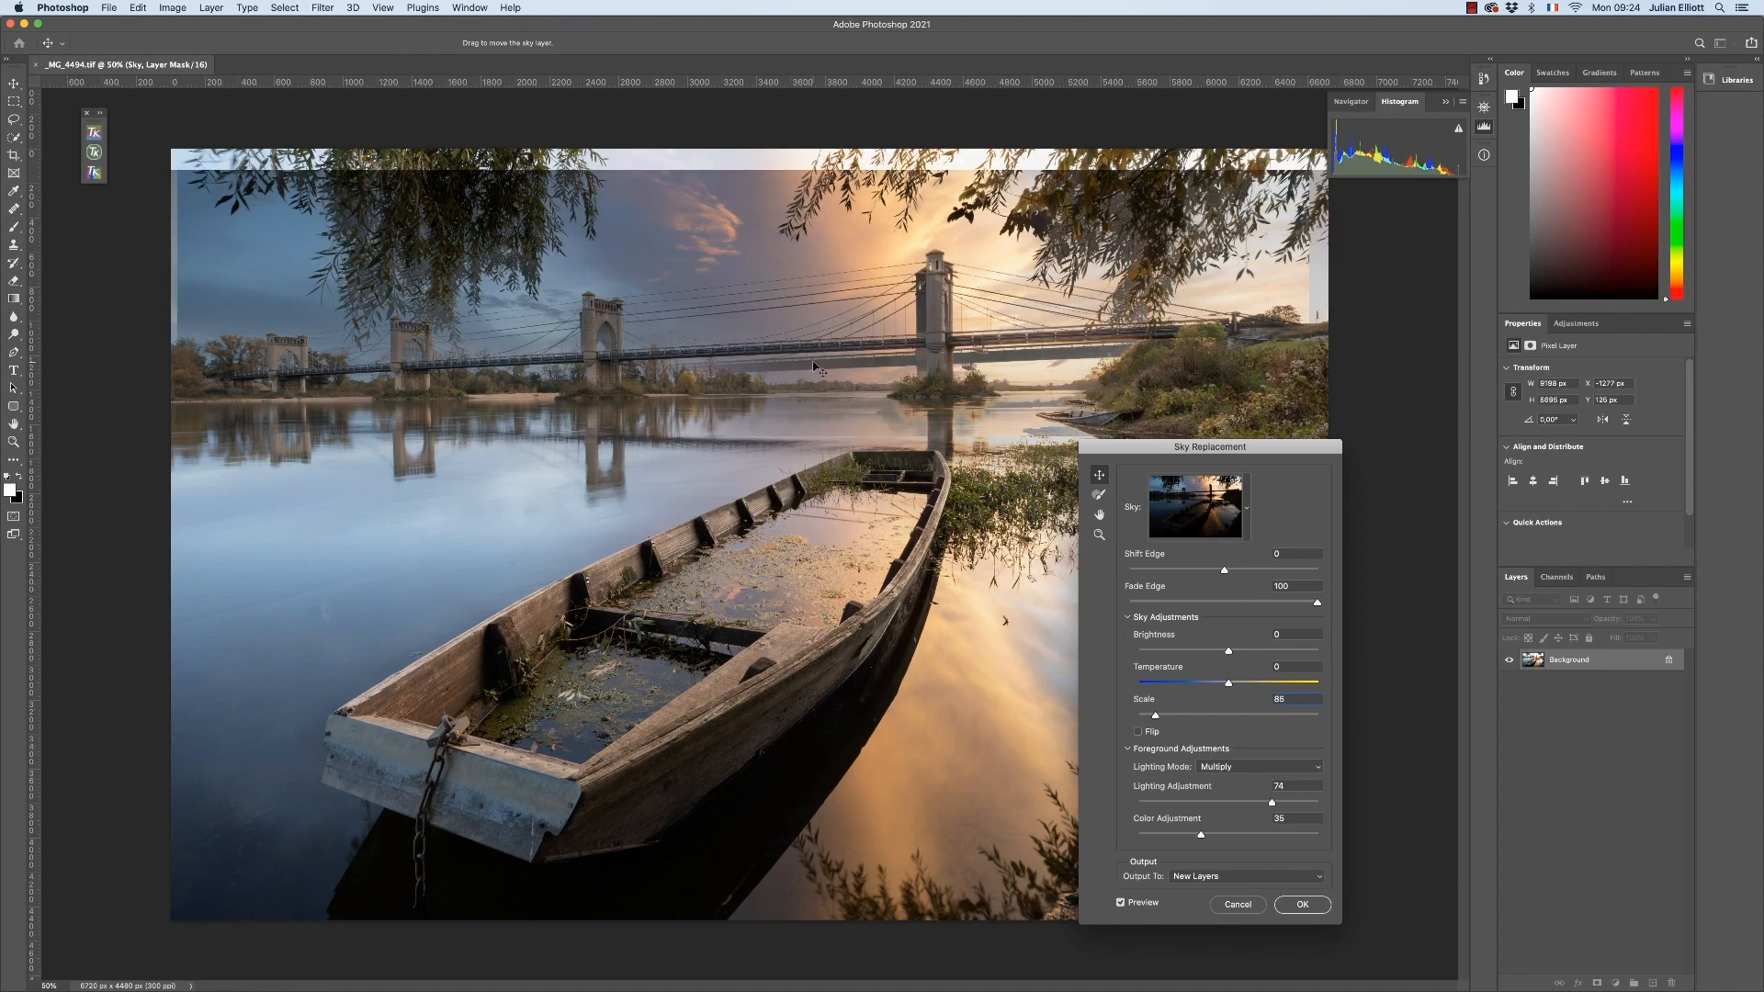
drag(880, 363, 887, 342)
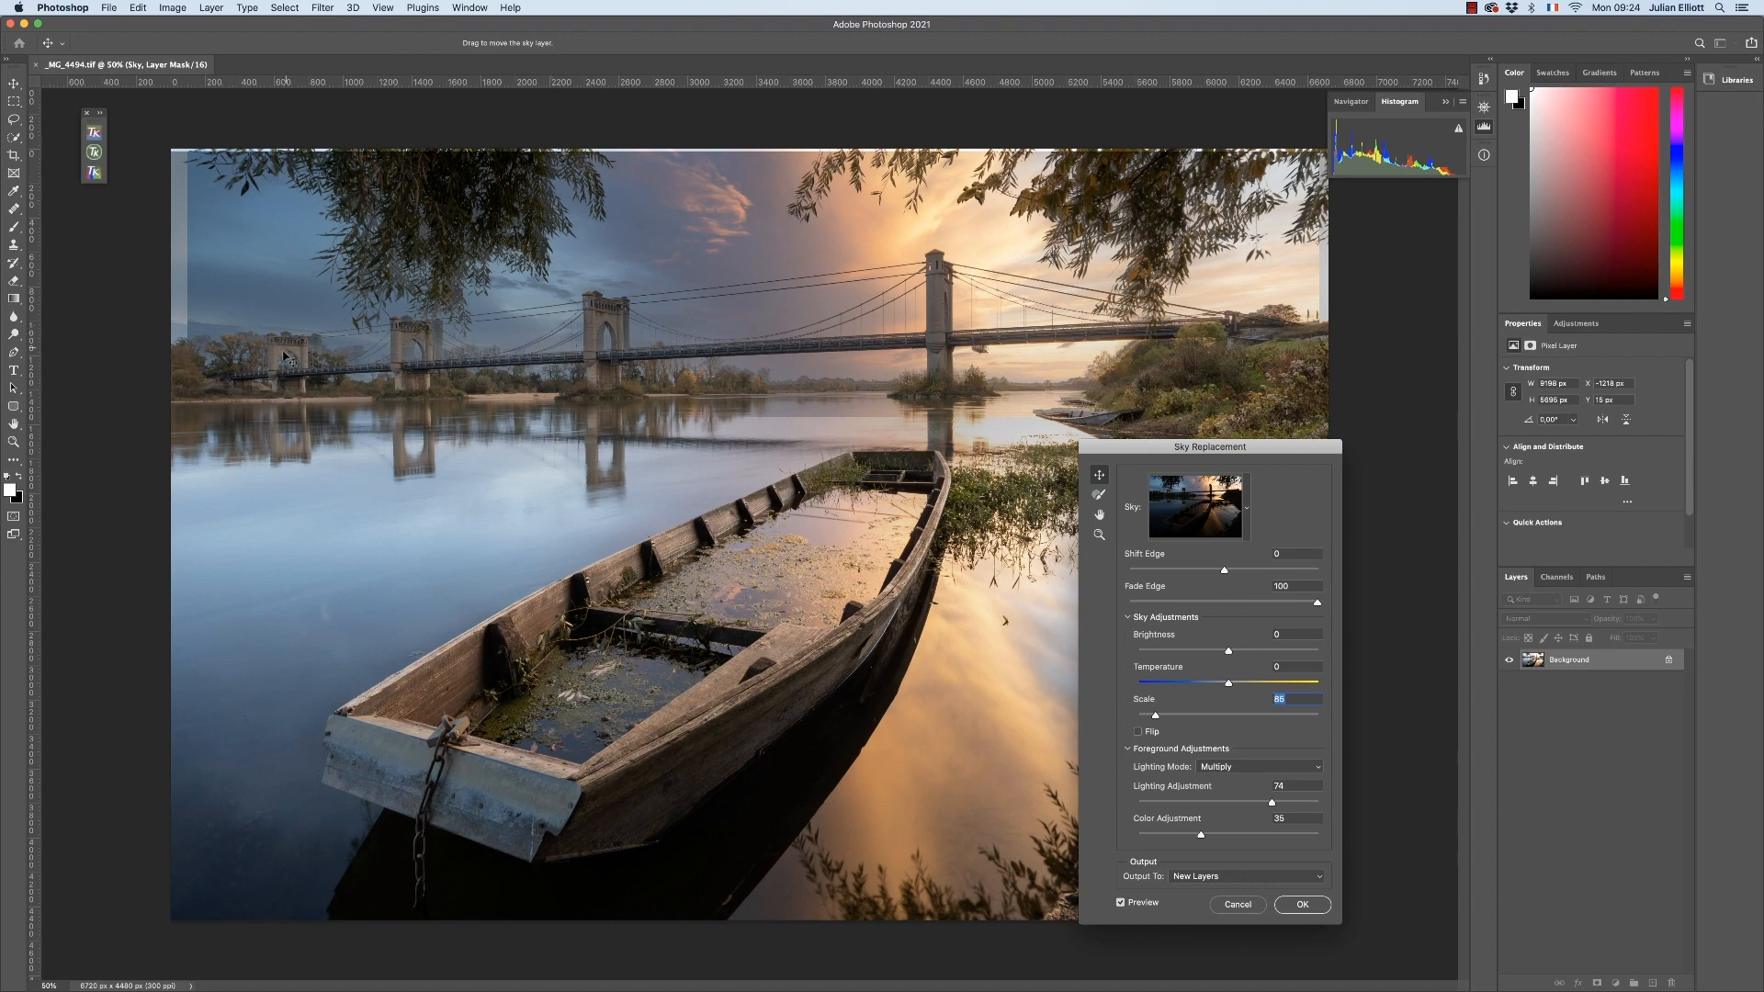
text(8)
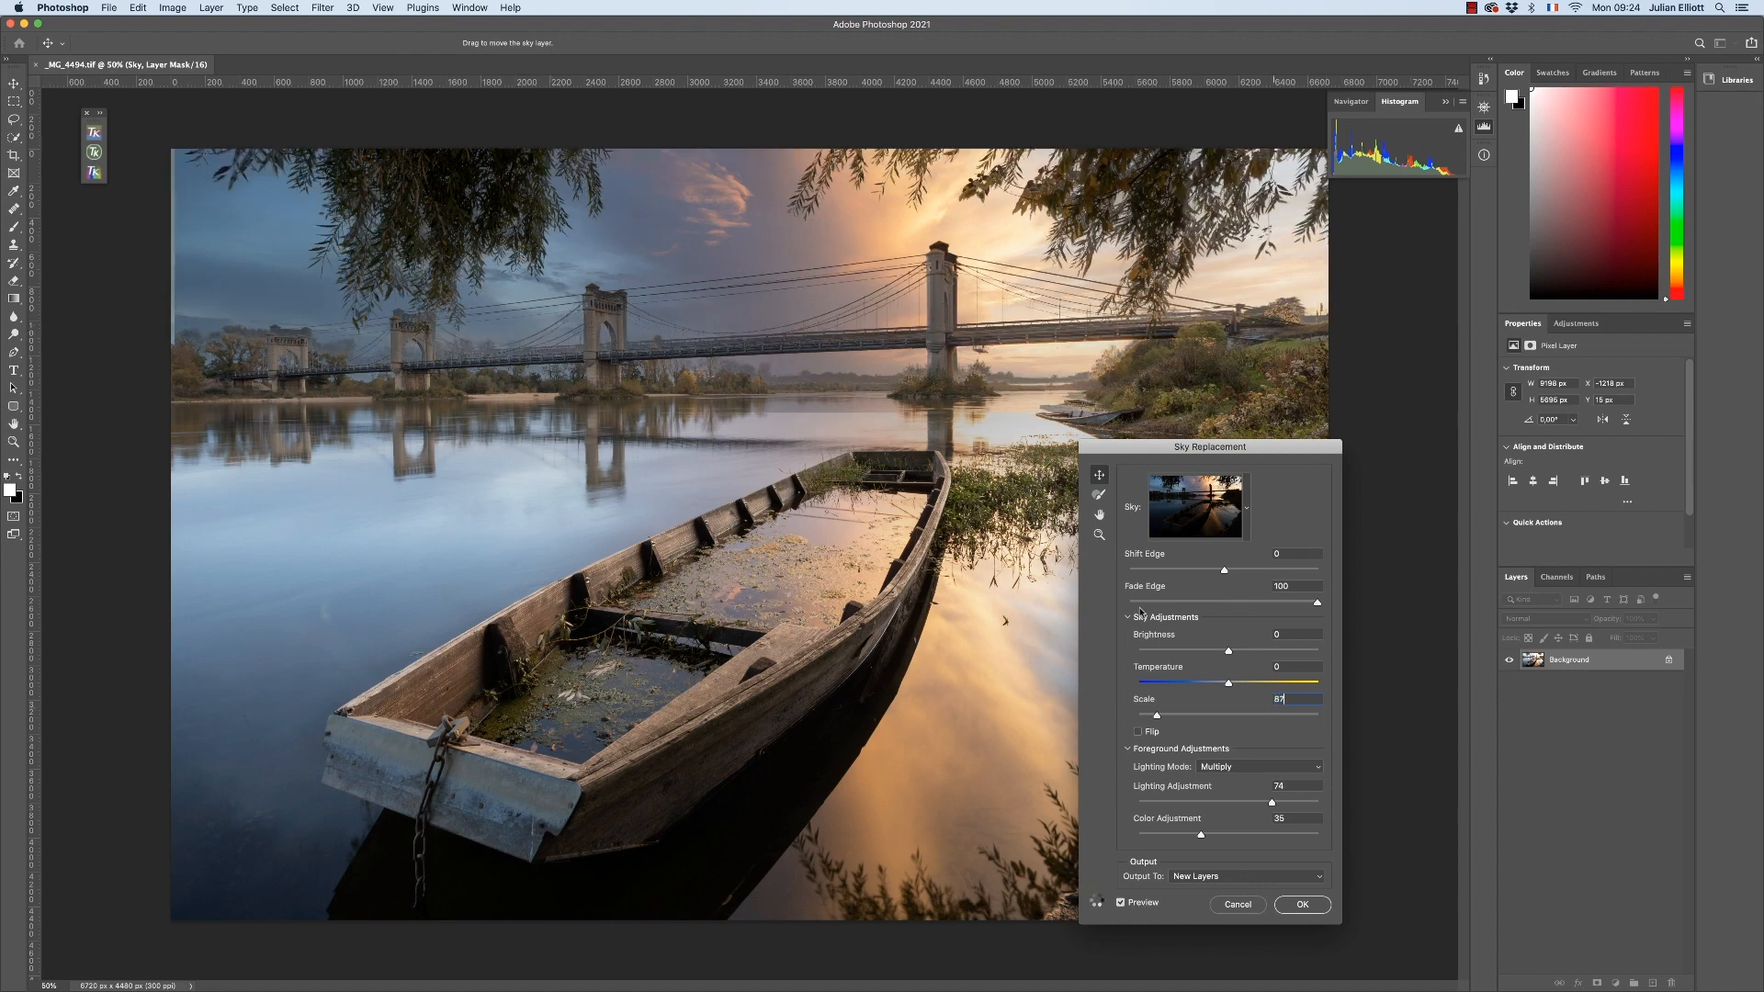
drag(916, 310, 912, 316)
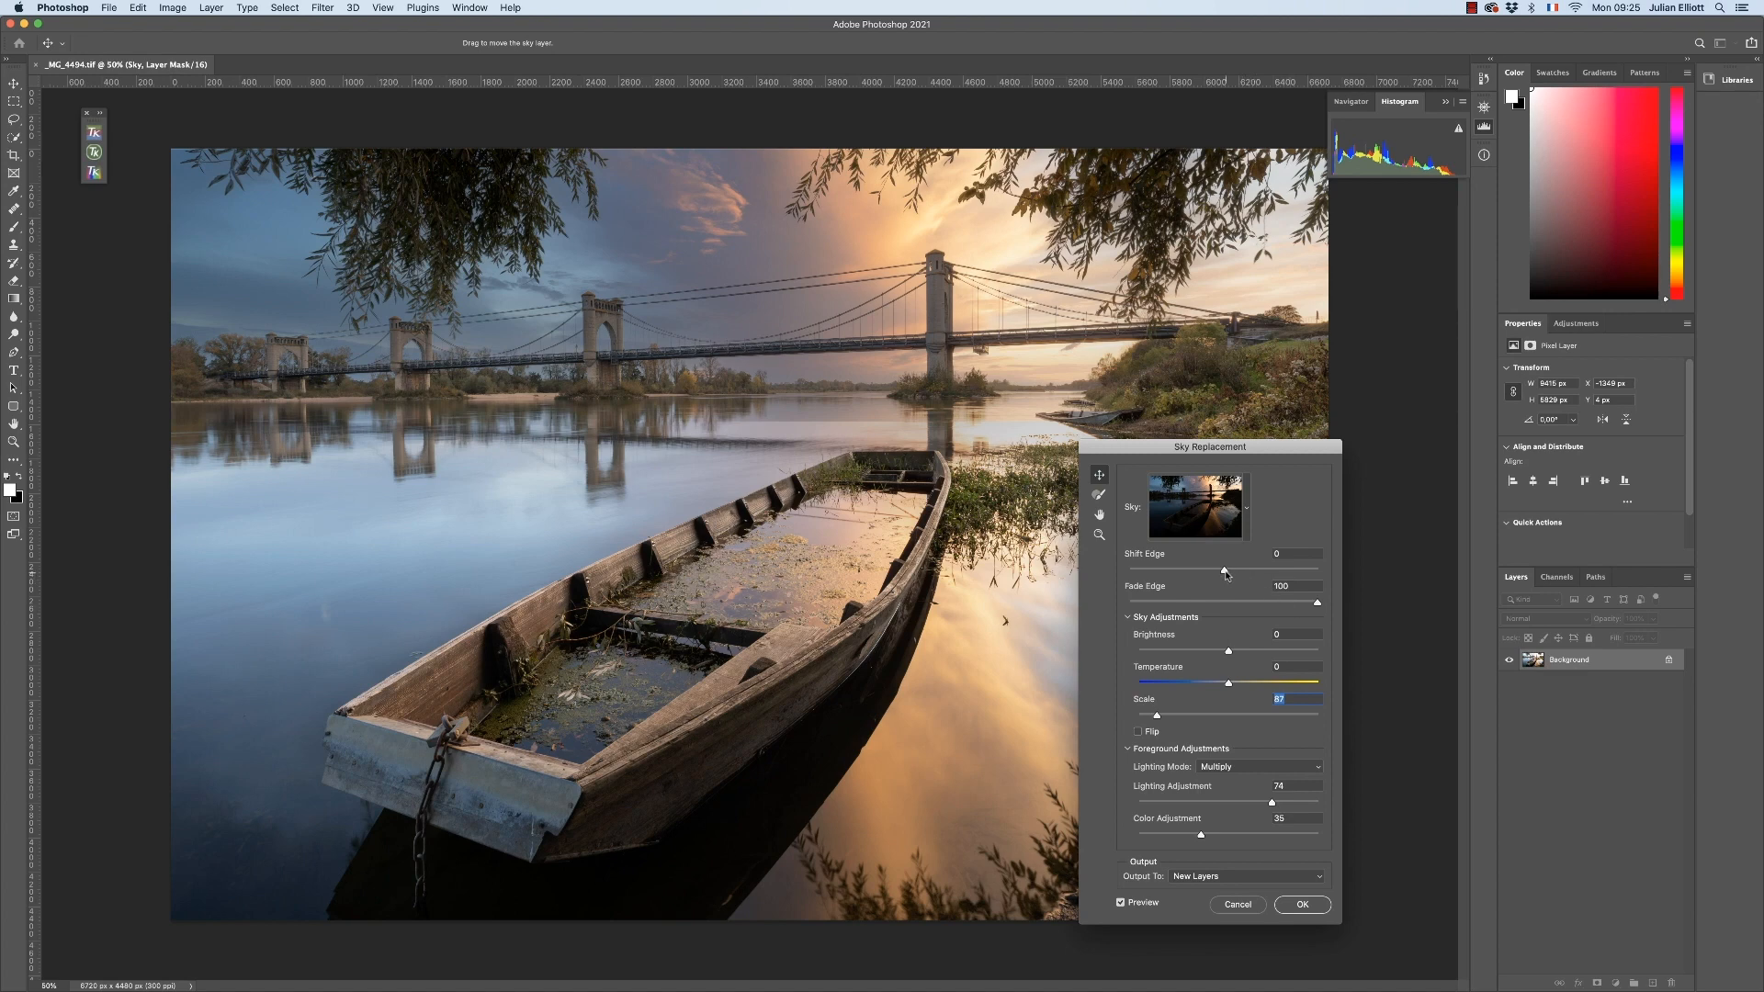
Apply the sky replacement as new layers and check its masked sky by hiding and showing the Background layer
mouse_move(1227, 575)
mouse_down()
mouse_move(1255, 571)
mouse_move(1224, 574)
mouse_up()
click(1305, 905)
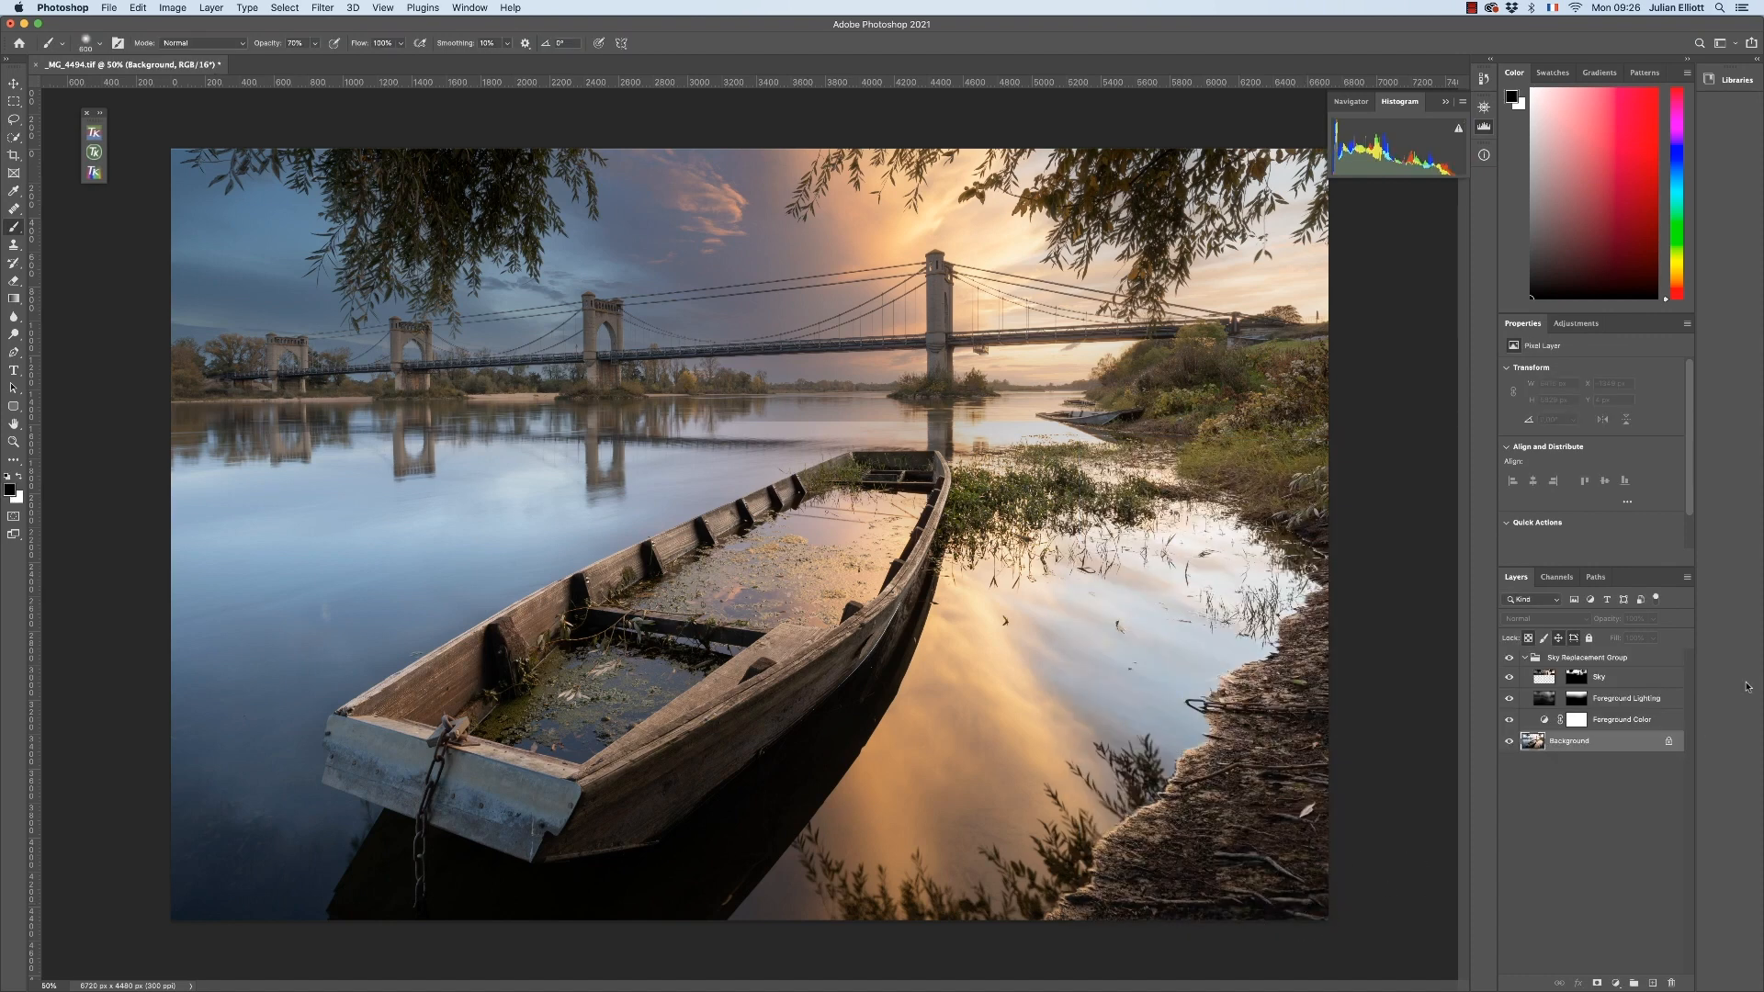
click(1509, 742)
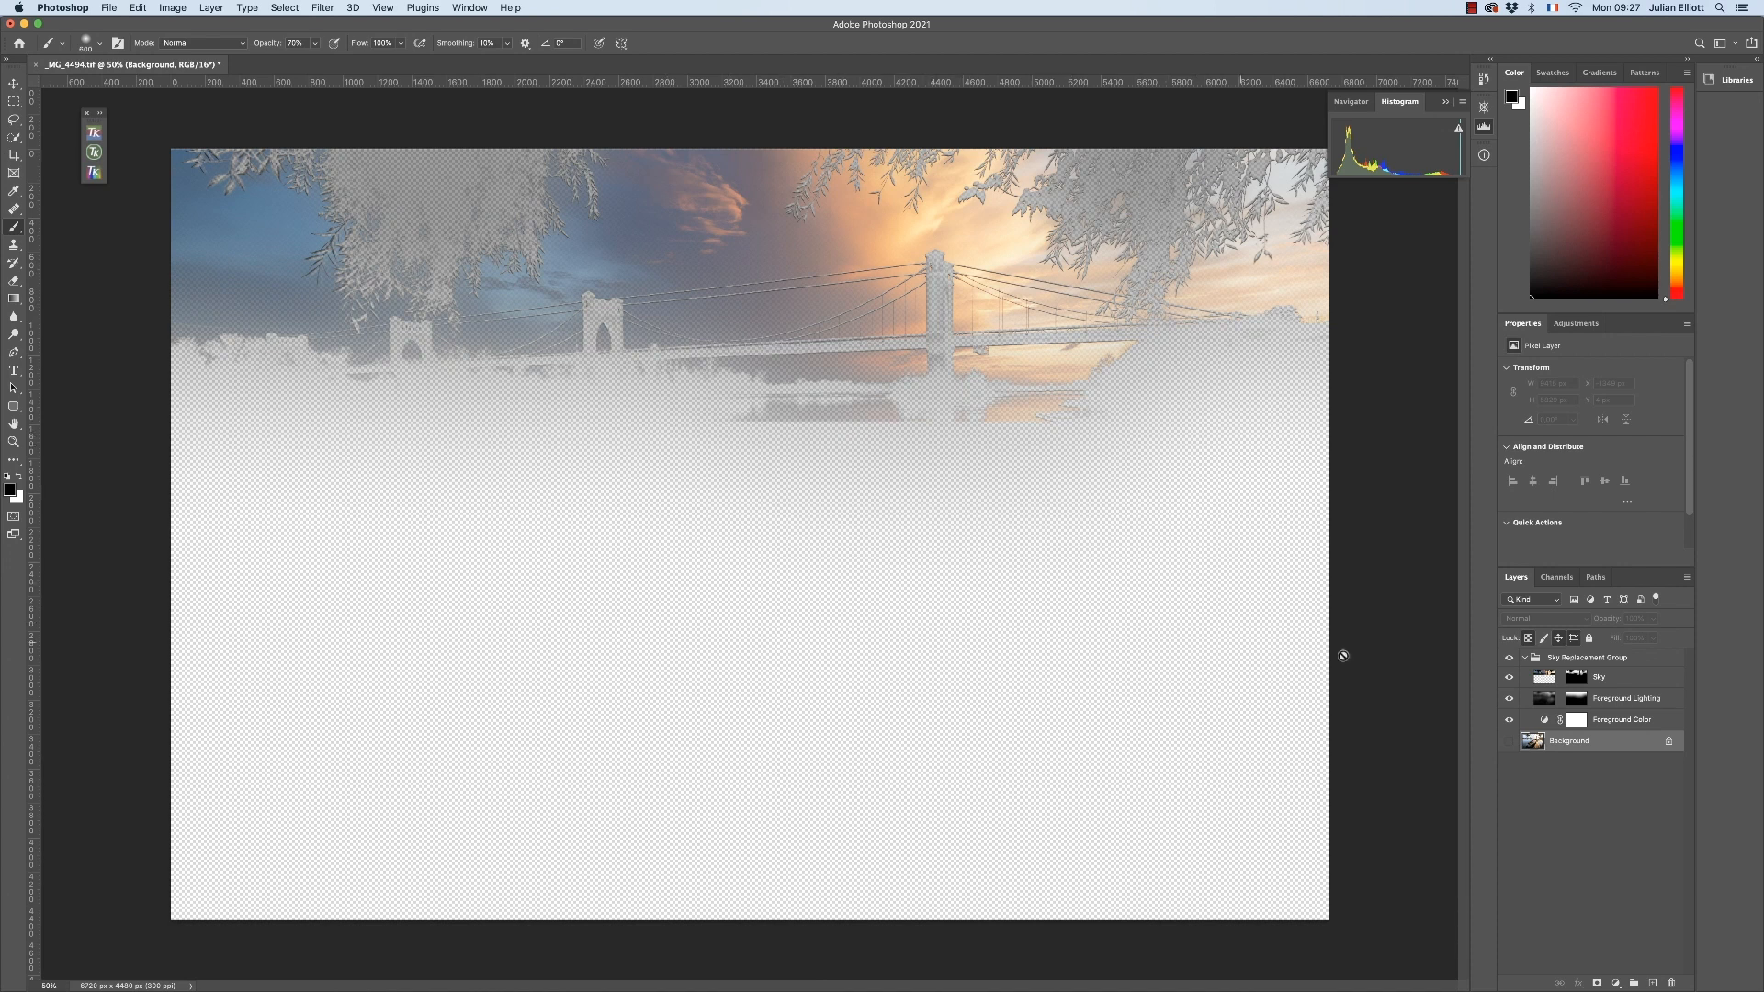
click(1507, 742)
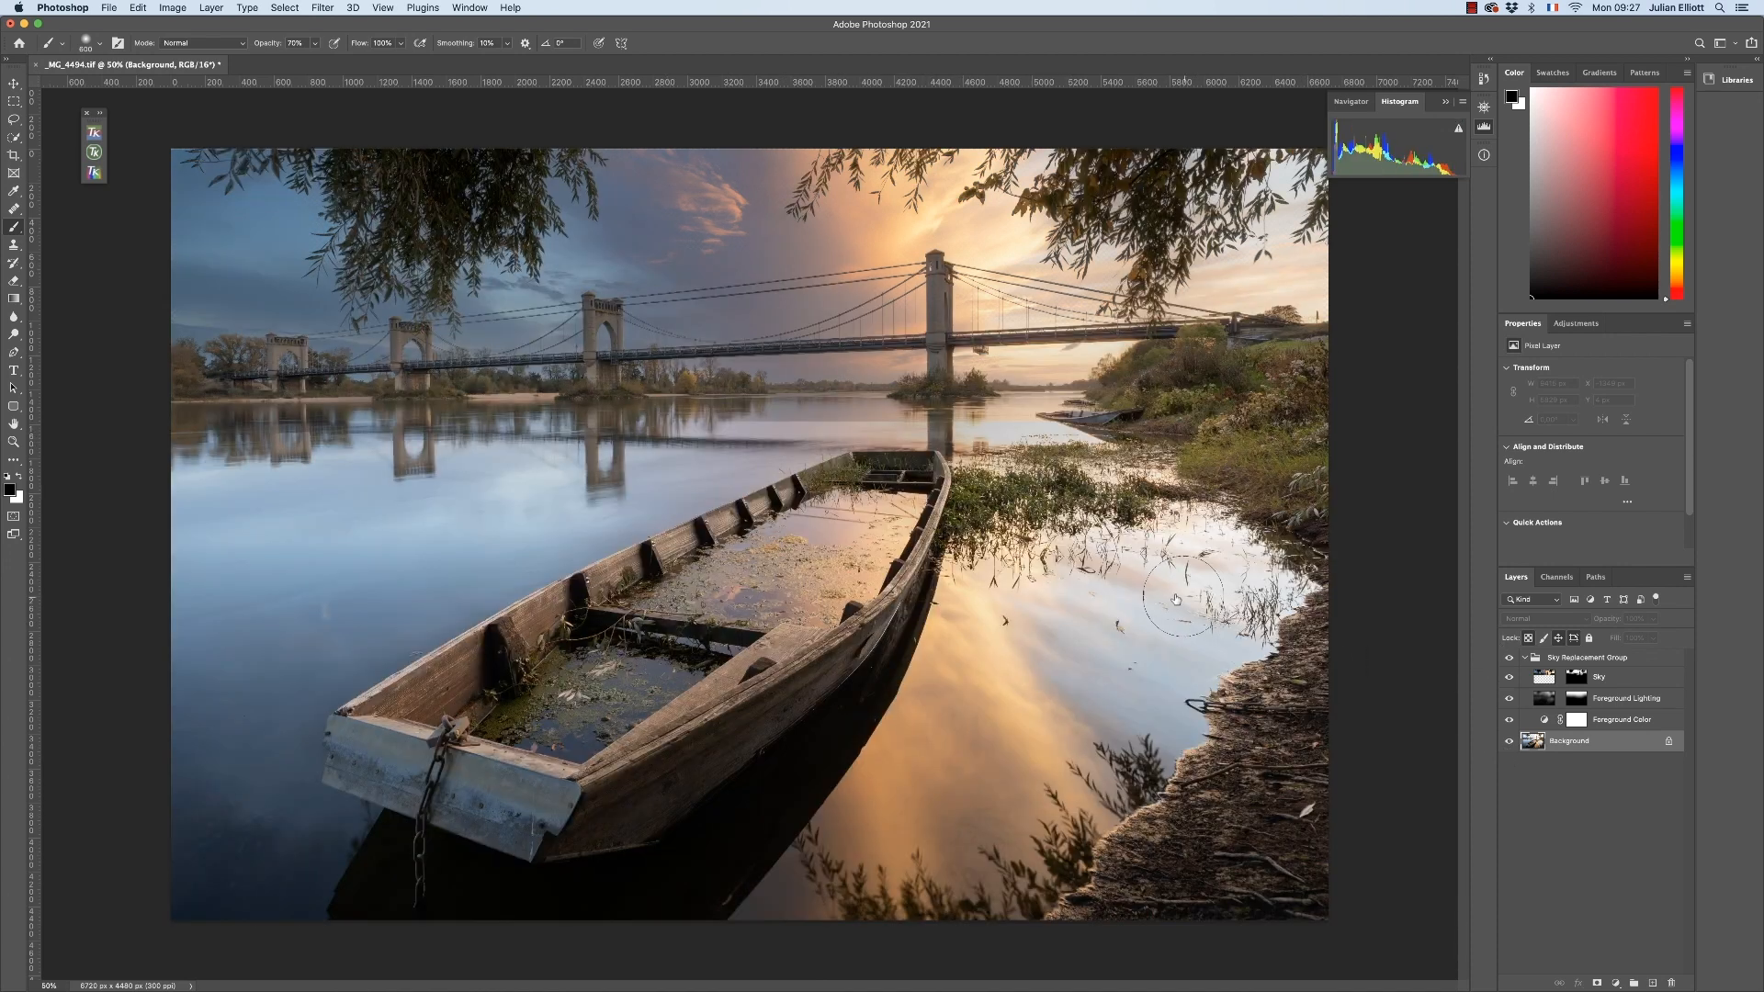